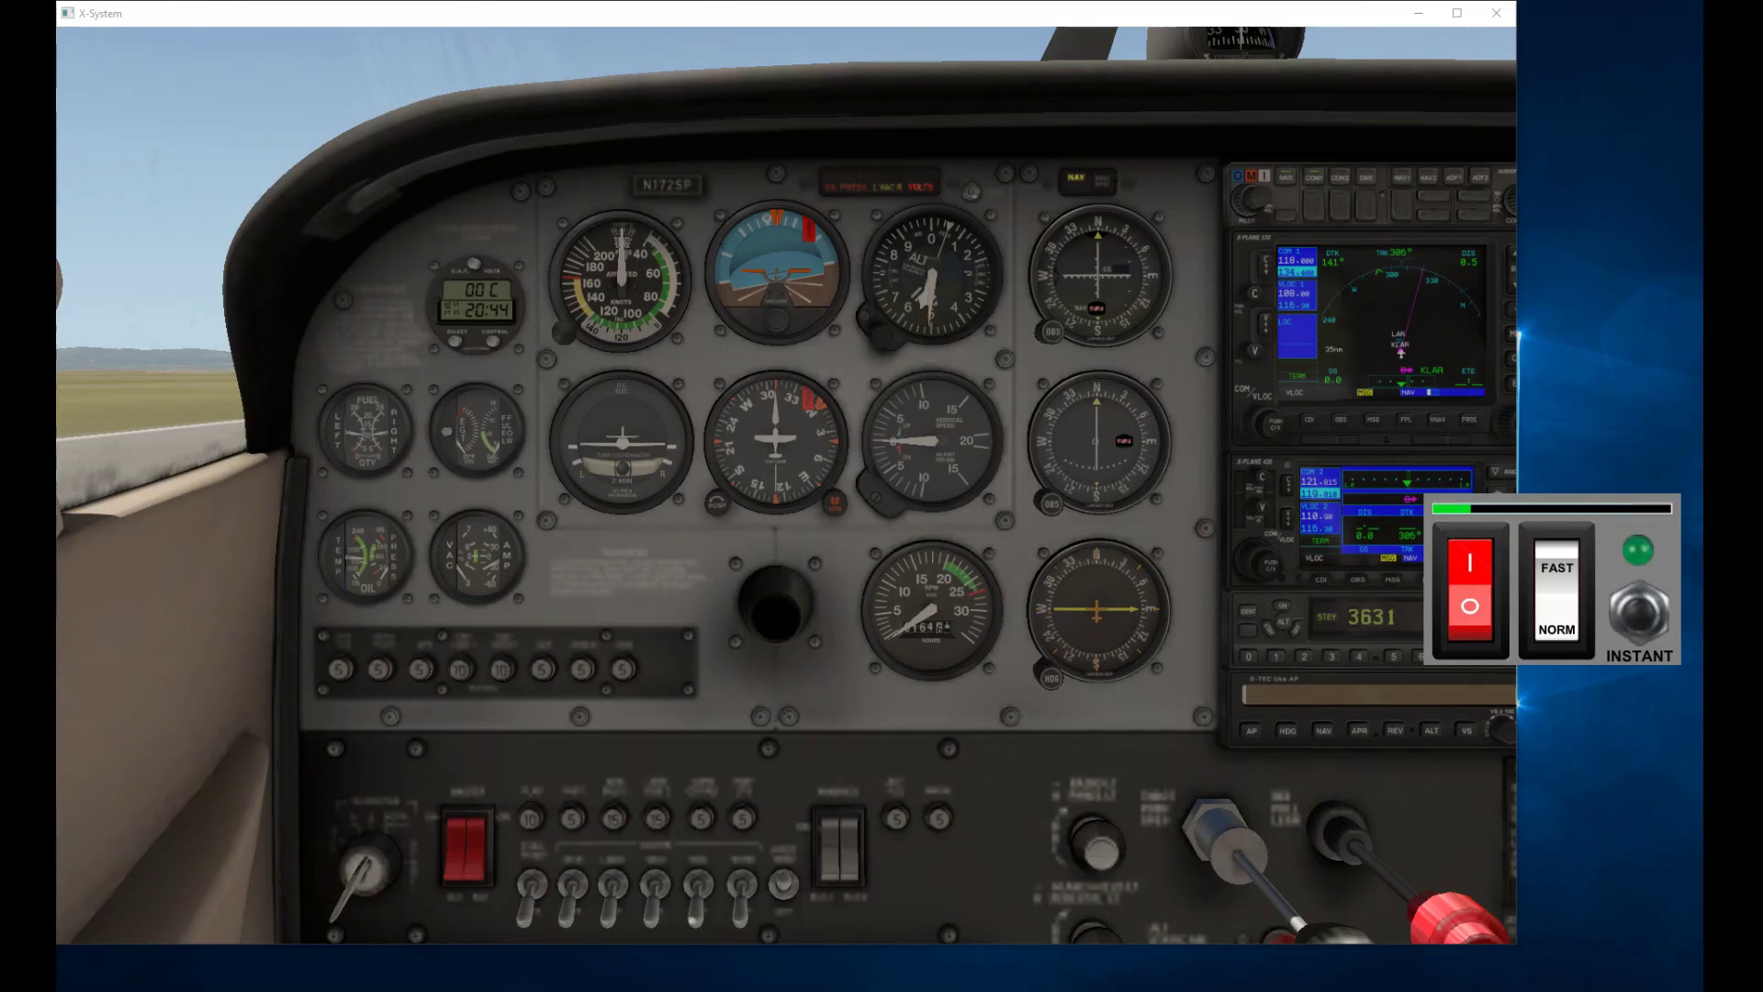
# Step: Look through the View menu options, then close the menus without choosing anything
pyautogui.moveTo(268, 16)
pyautogui.click(166, 41)
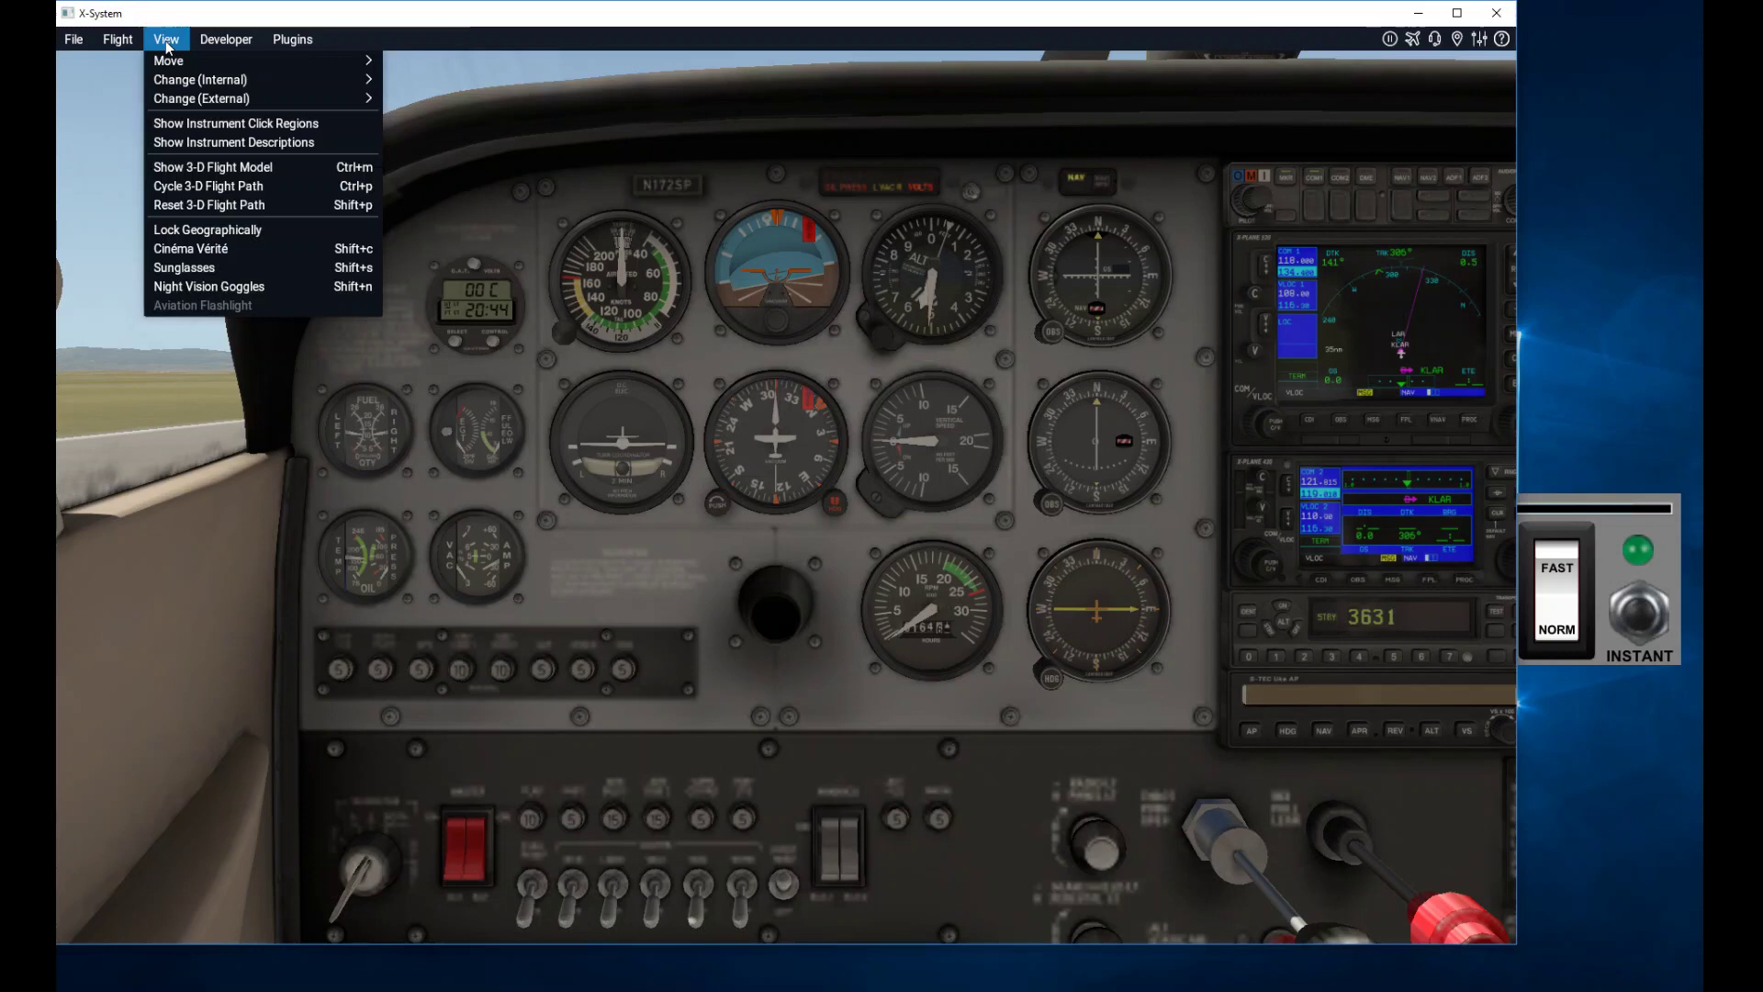
pyautogui.moveTo(127, 44)
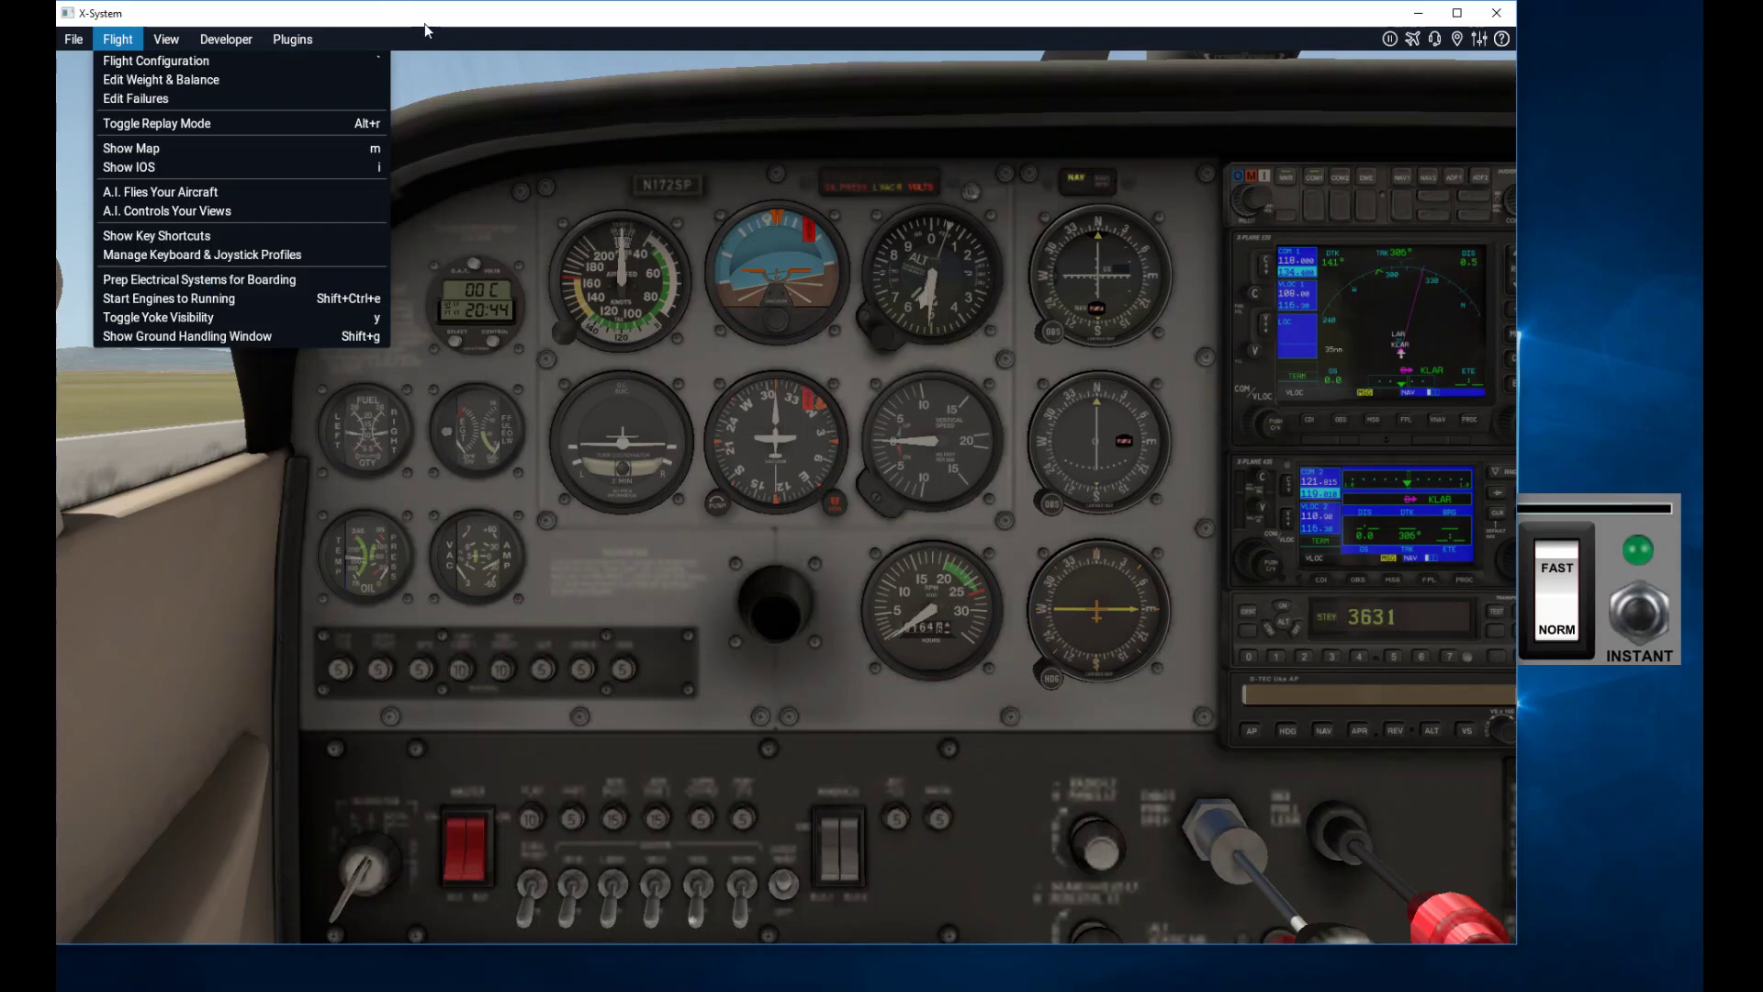
pyautogui.click(692, 570)
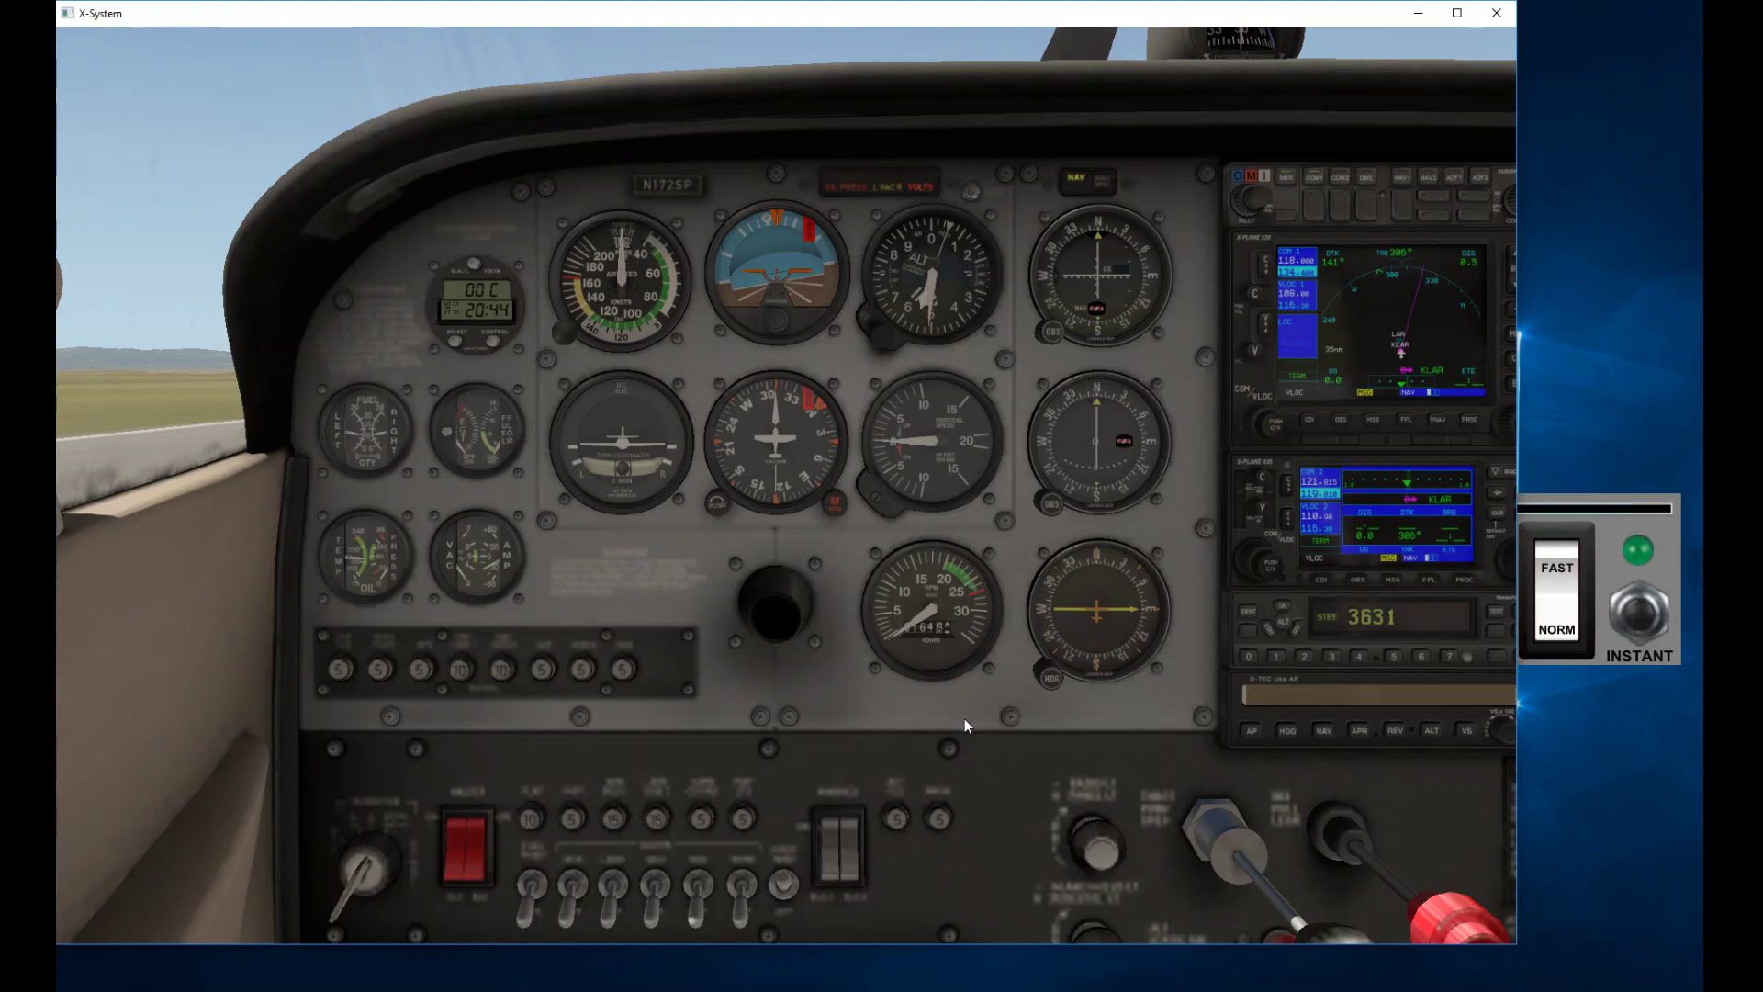
# Step: Expand the X-System charger panel, trigger INSTANT charge, and flip the I/O rocker to O
pyautogui.click(1612, 534)
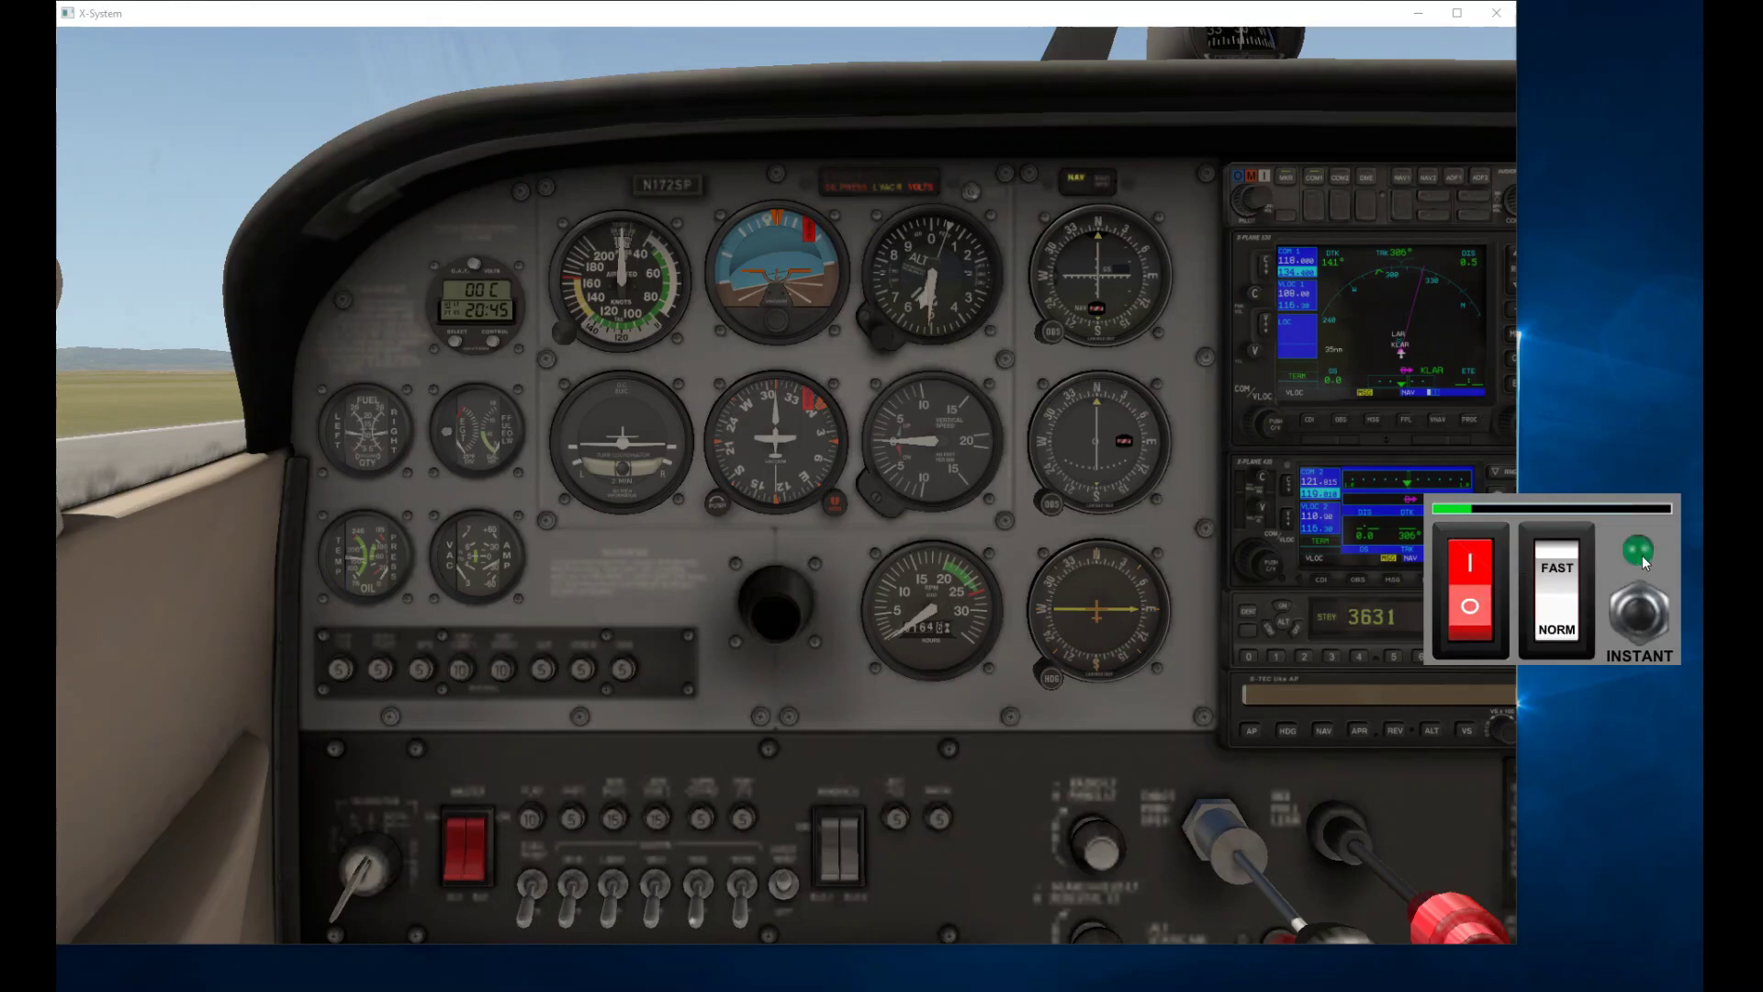
pyautogui.click(1637, 625)
pyautogui.click(1472, 610)
pyautogui.click(1472, 614)
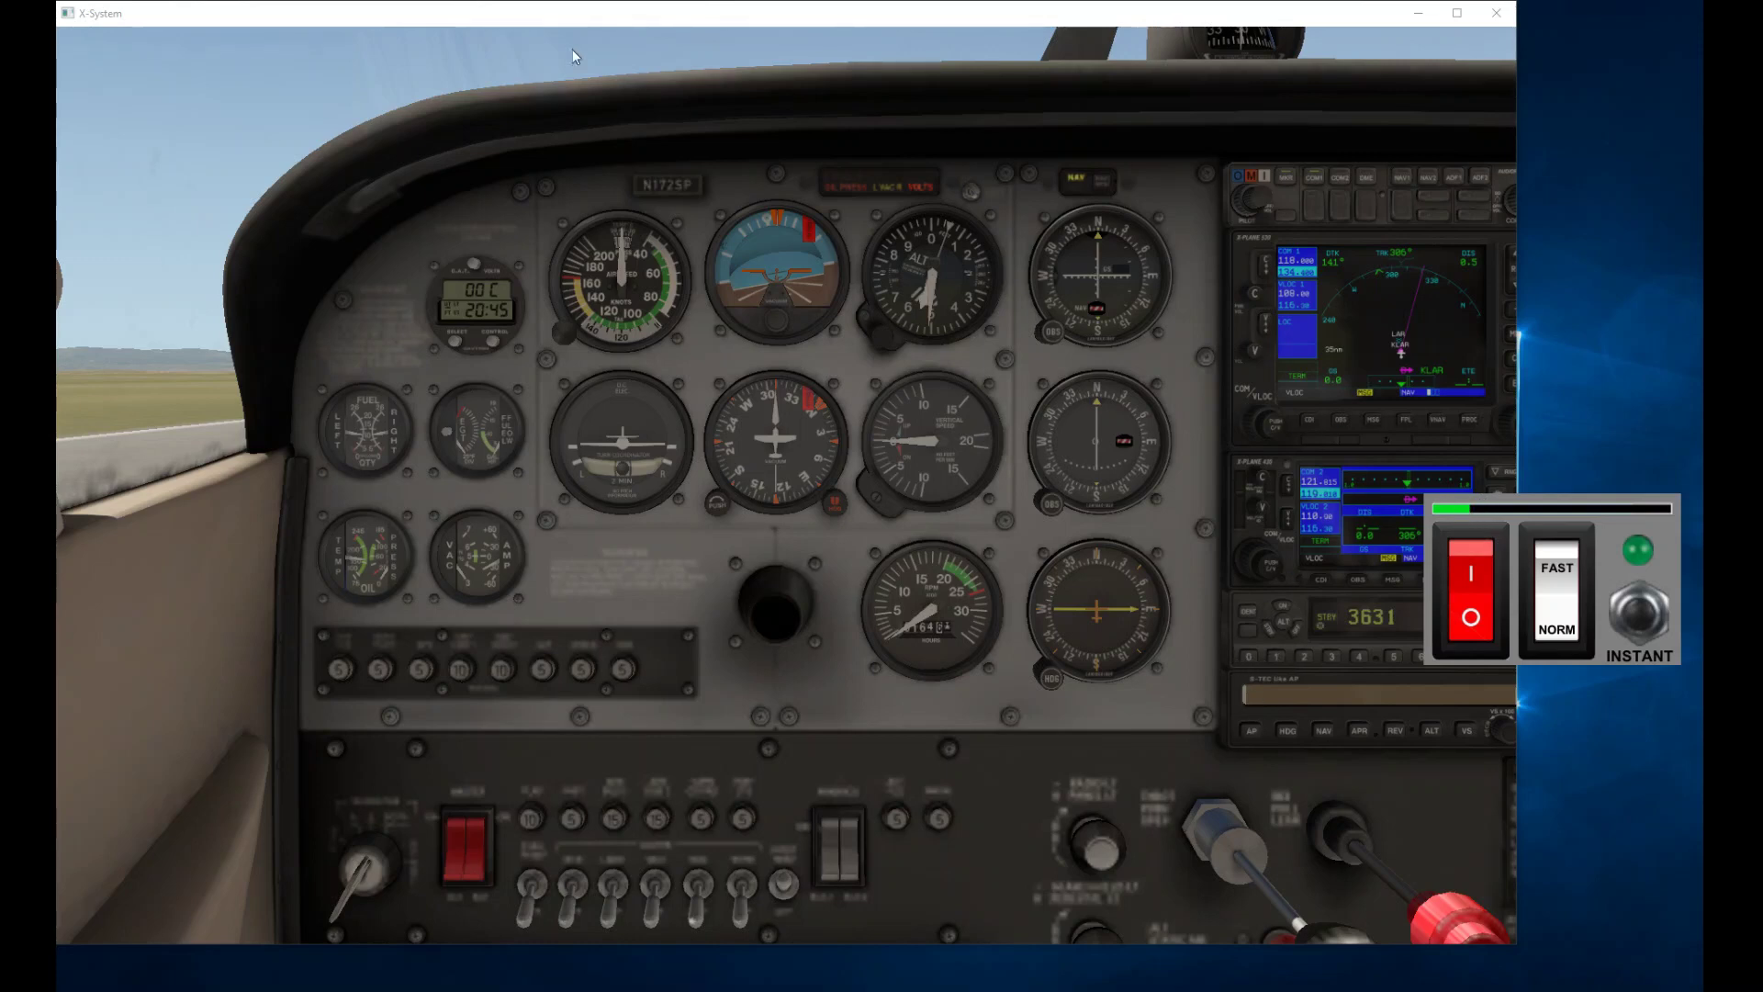
# Step: Open DataRefTool's View Datarefs browser from the Plugins menu
pyautogui.moveTo(464, 35)
pyautogui.click(292, 38)
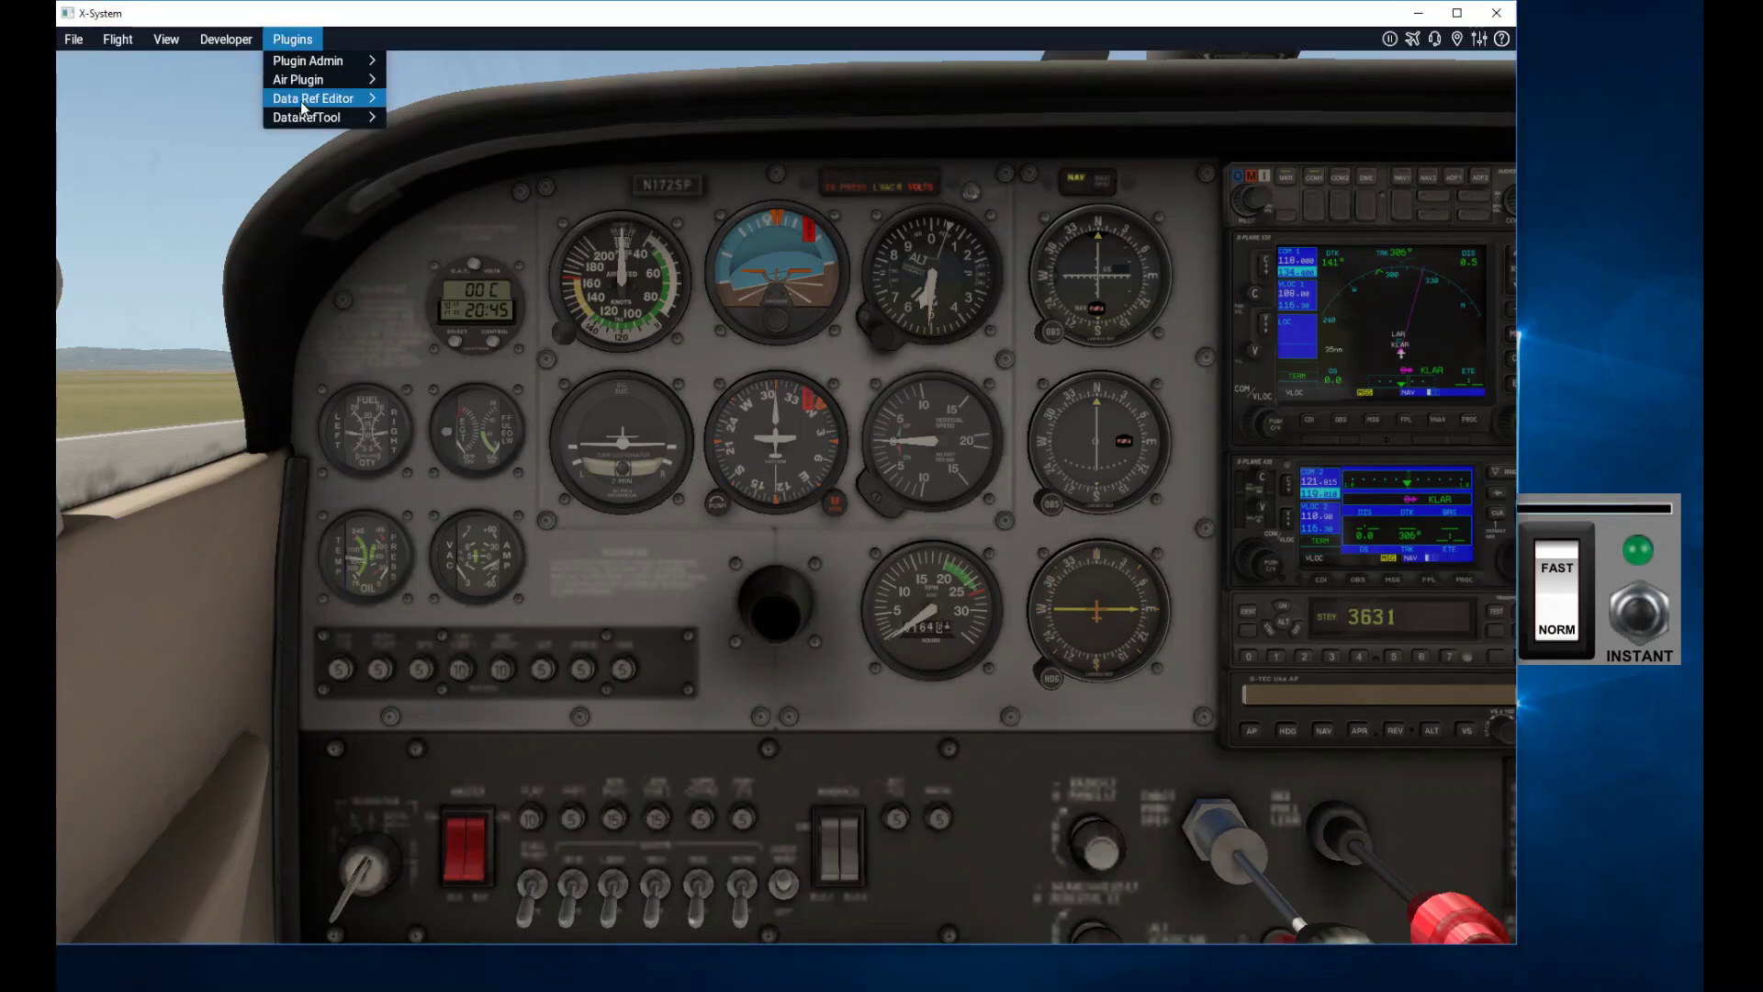
pyautogui.moveTo(303, 115)
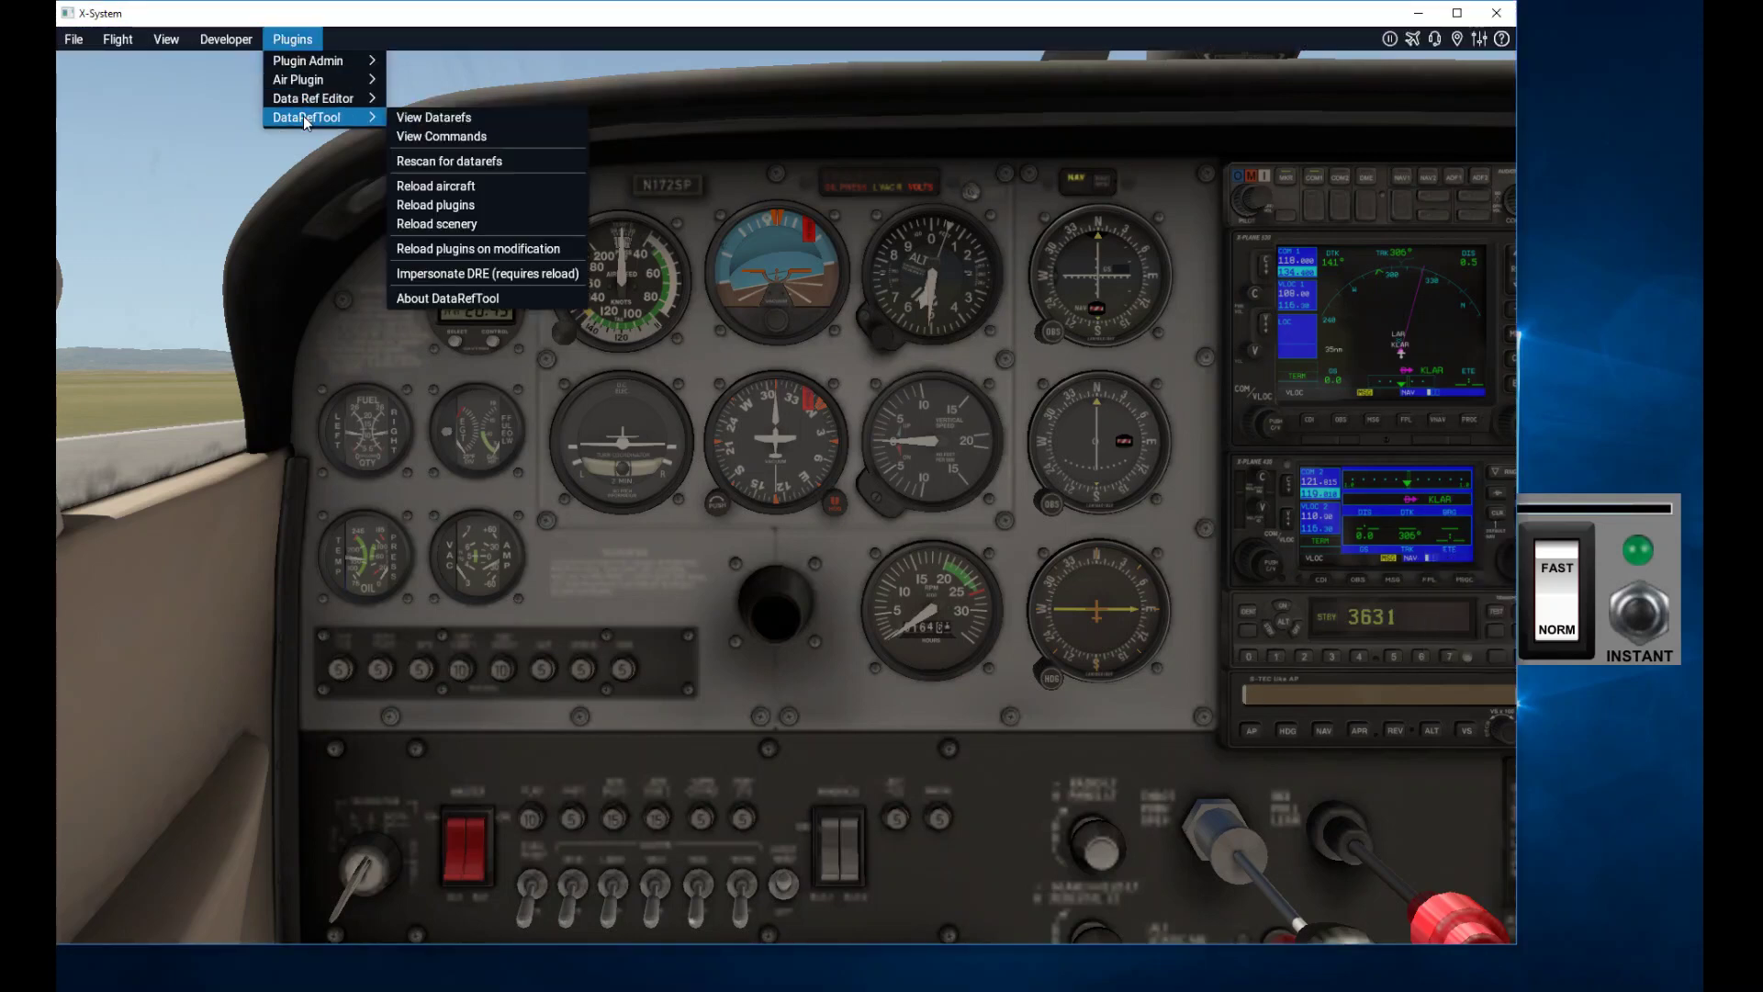
pyautogui.click(455, 117)
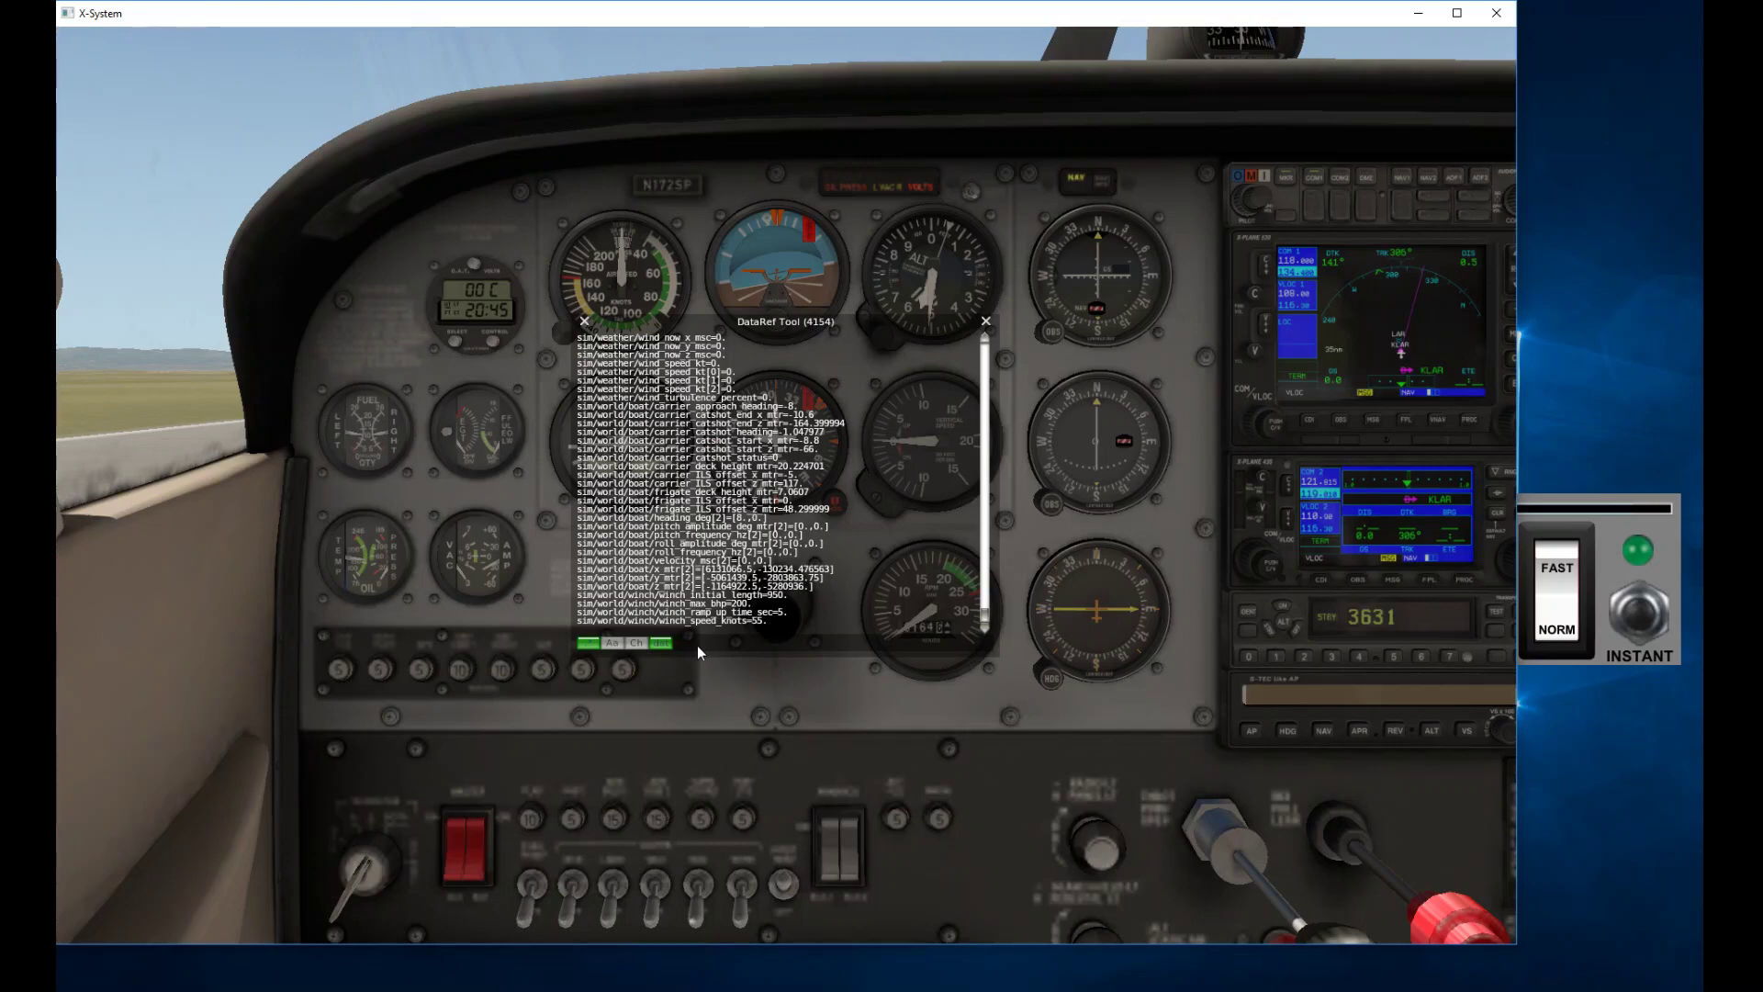
# Step: Filter for 'watt hr' and set battery_charge_watt_hr to about 3.24 Wh
pyautogui.write('watt')
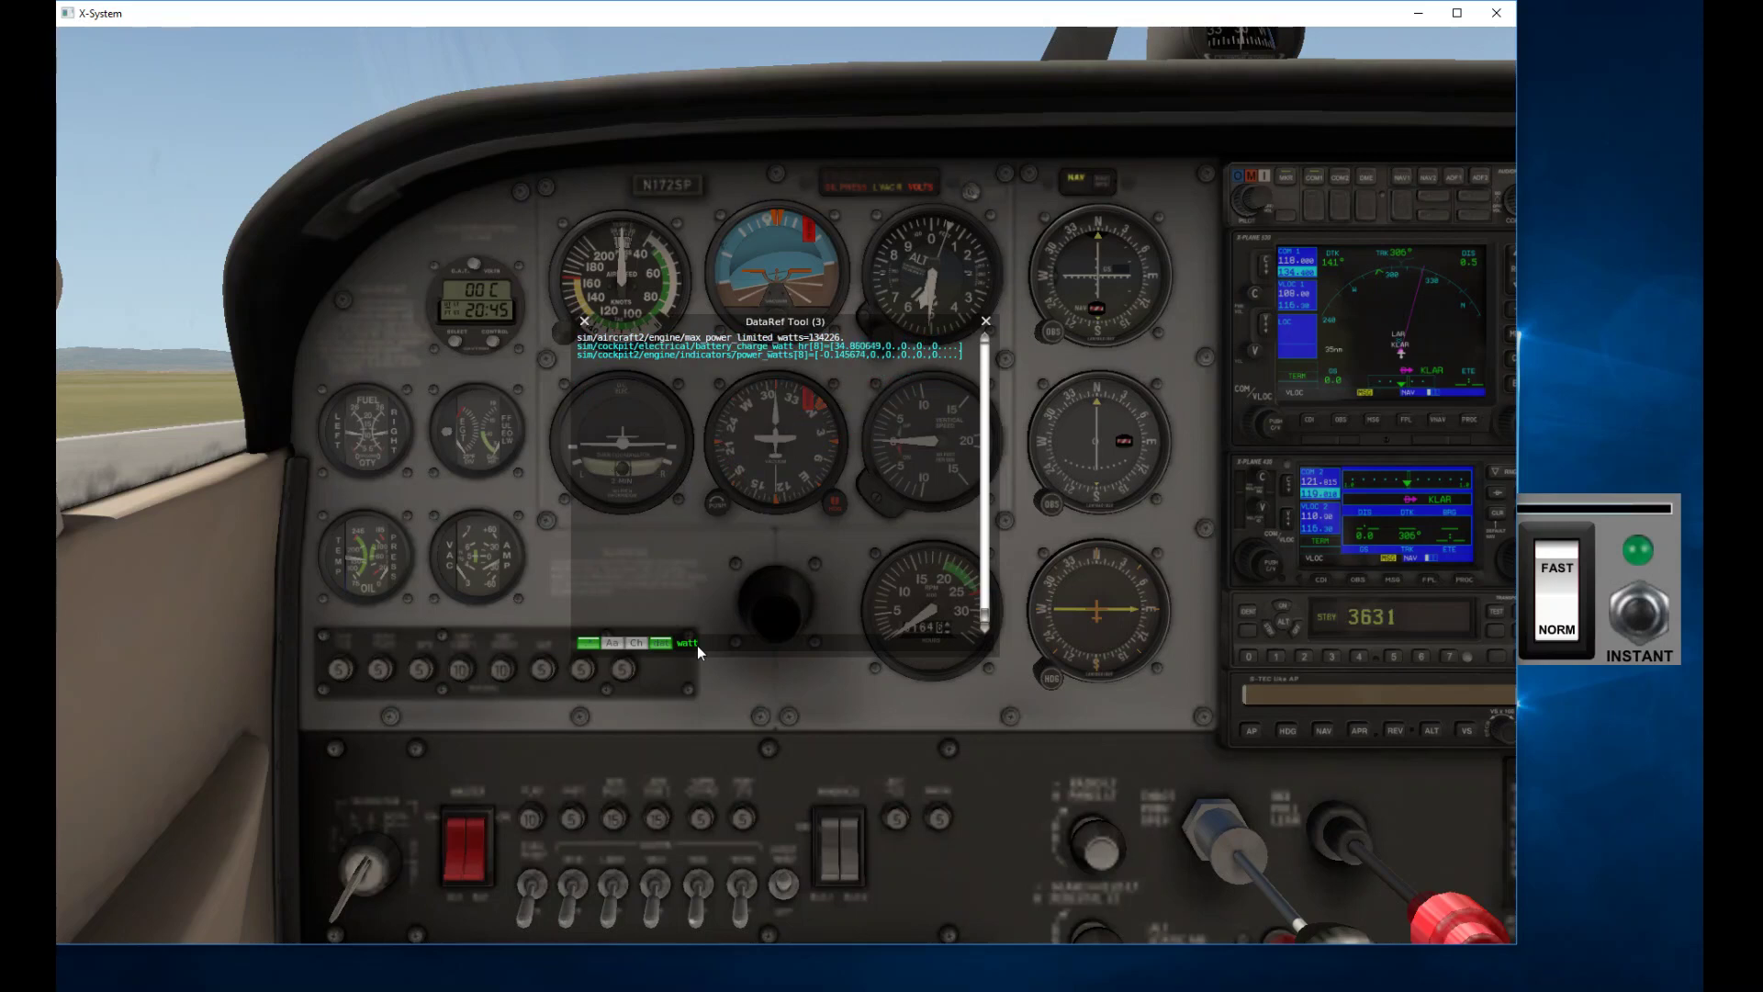
pyautogui.write(' hr')
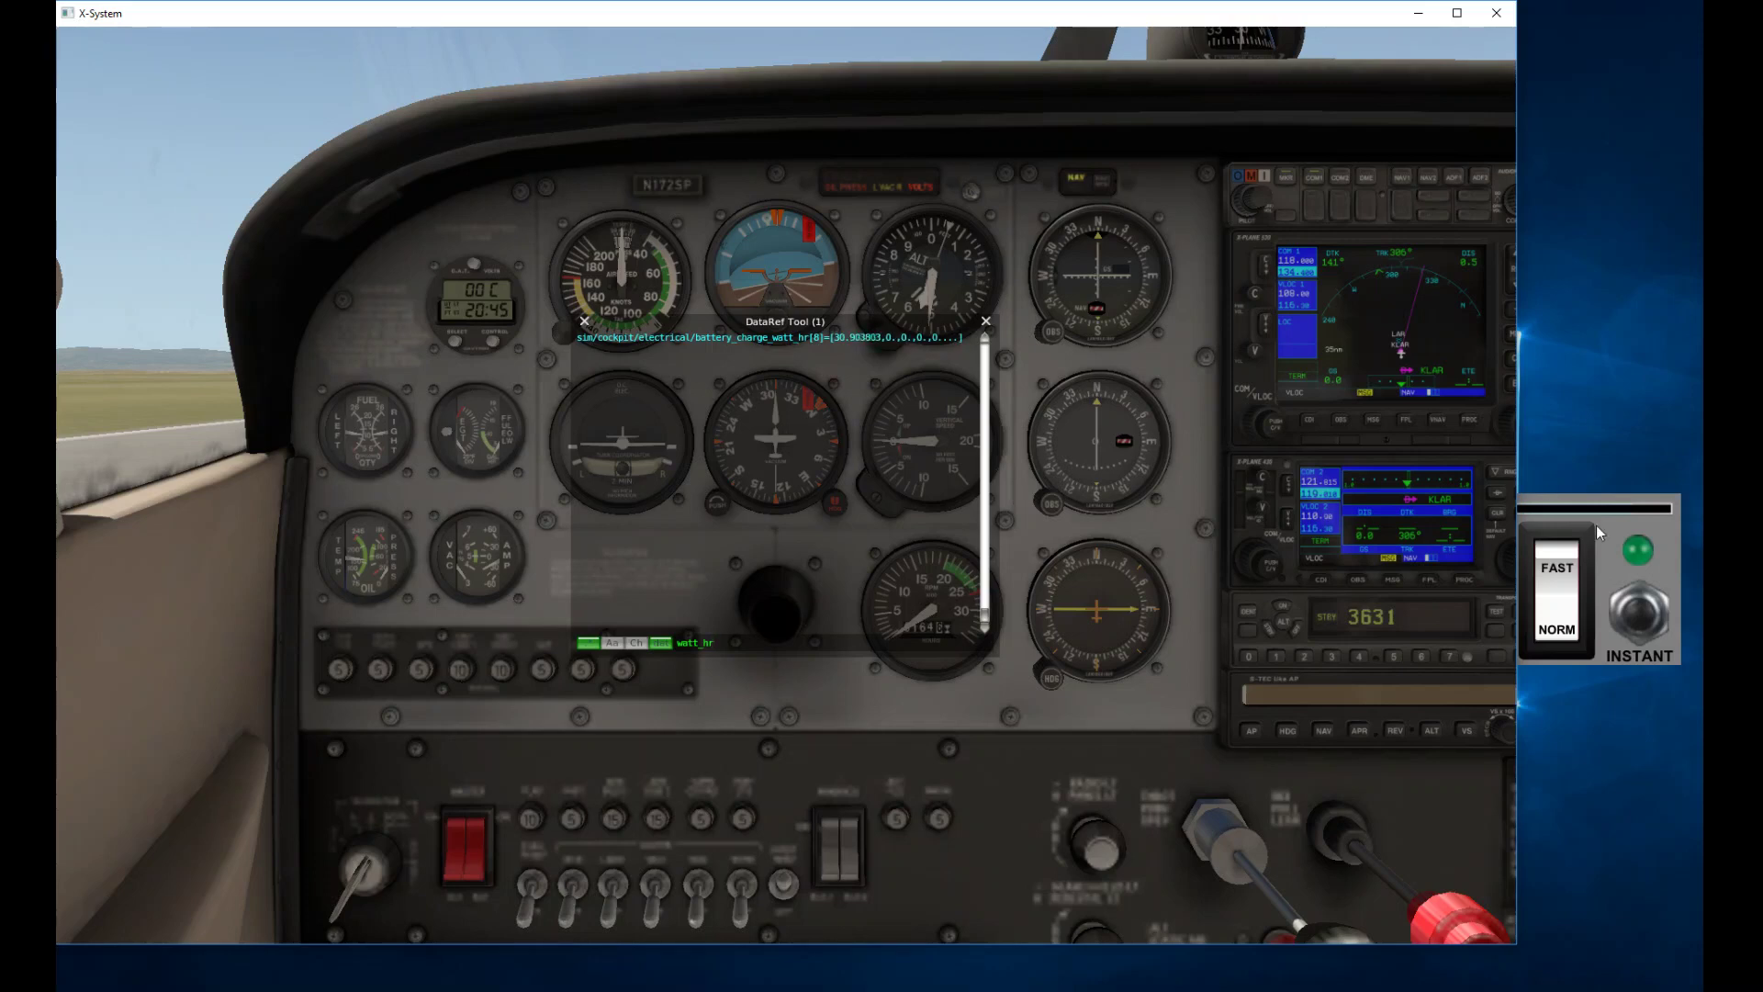
pyautogui.click(864, 339)
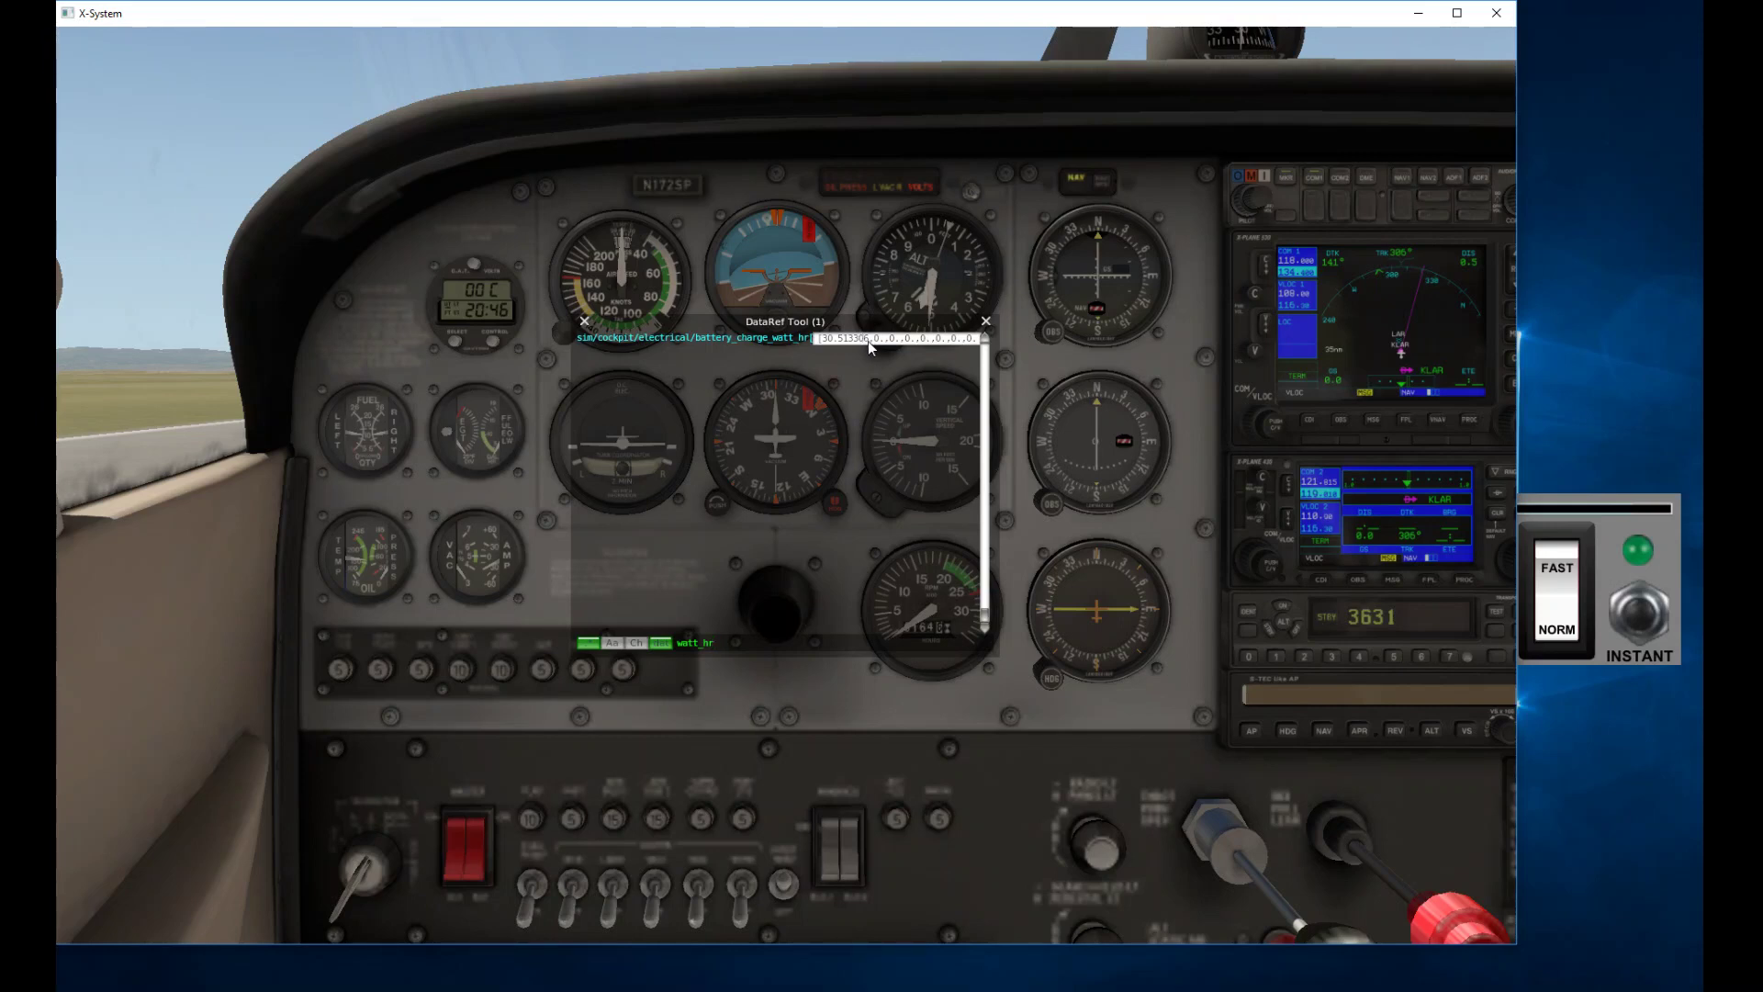
pyautogui.press('BackSpace')
pyautogui.press('BackSpace')
pyautogui.press('BackSpace')
pyautogui.press('BackSpace')
pyautogui.press('BackSpace')
pyautogui.press('BackSpace')
pyautogui.press('BackSpace')
pyautogui.press('BackSpace')
pyautogui.press('BackSpace')
pyautogui.write('.24')
pyautogui.press('Return')
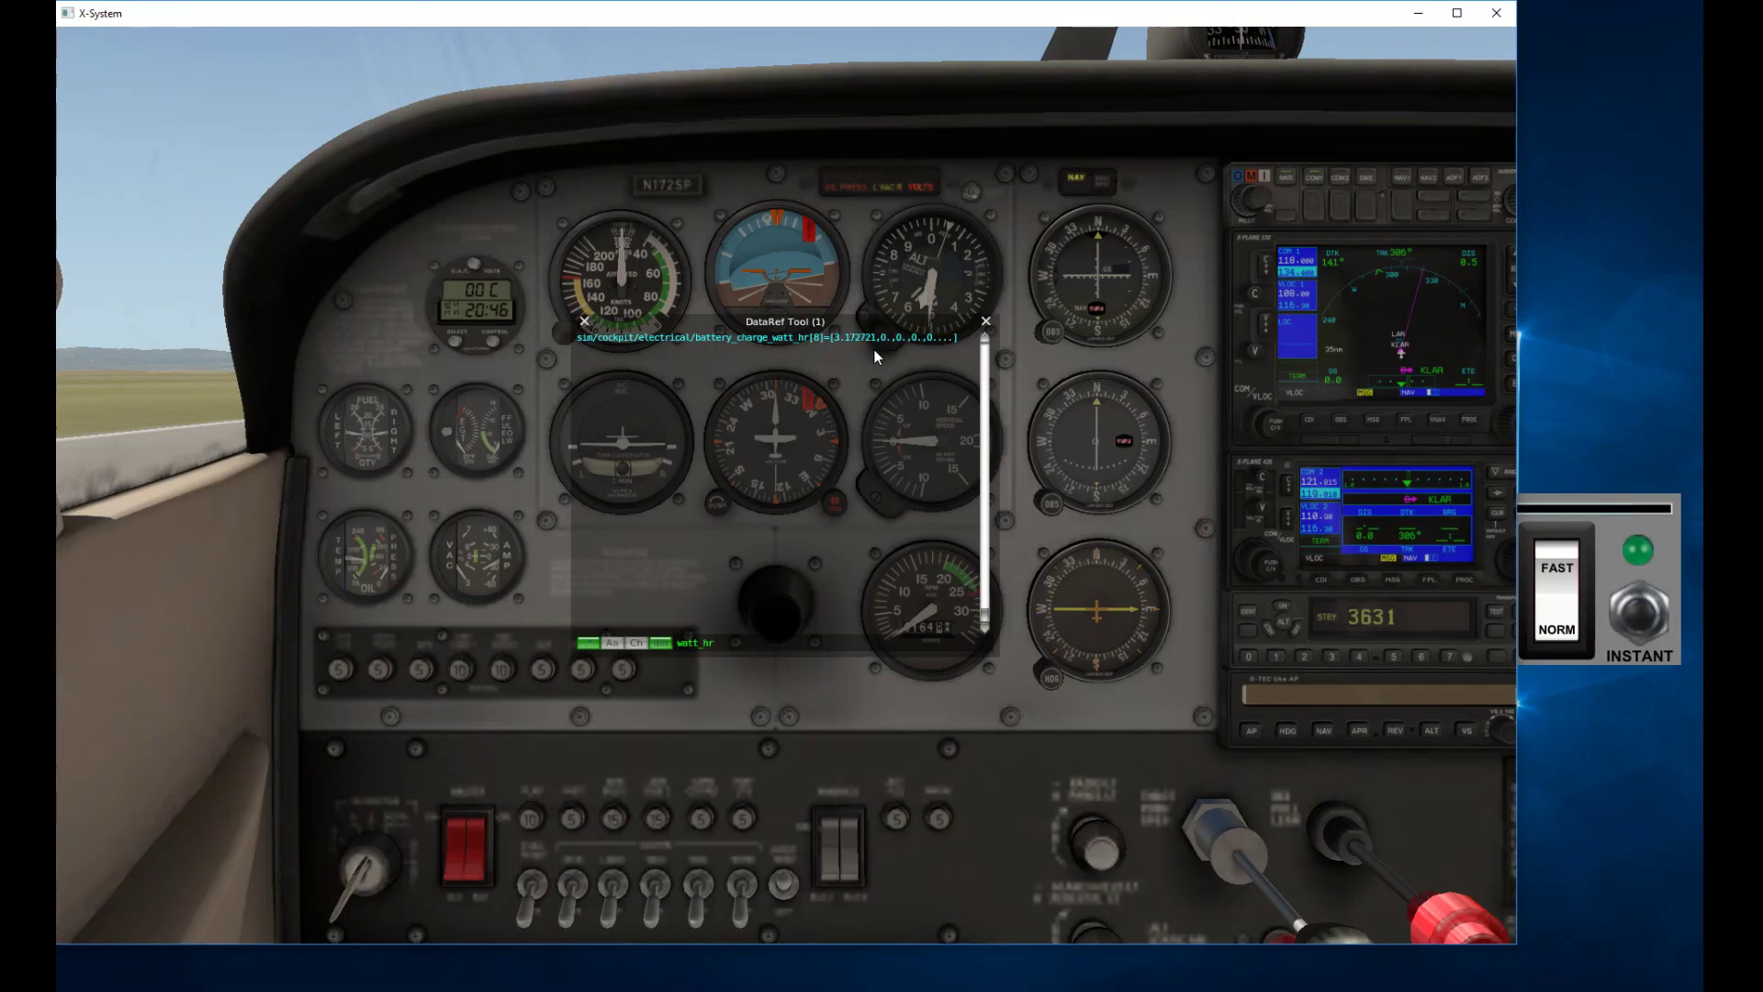
pyautogui.click(1607, 566)
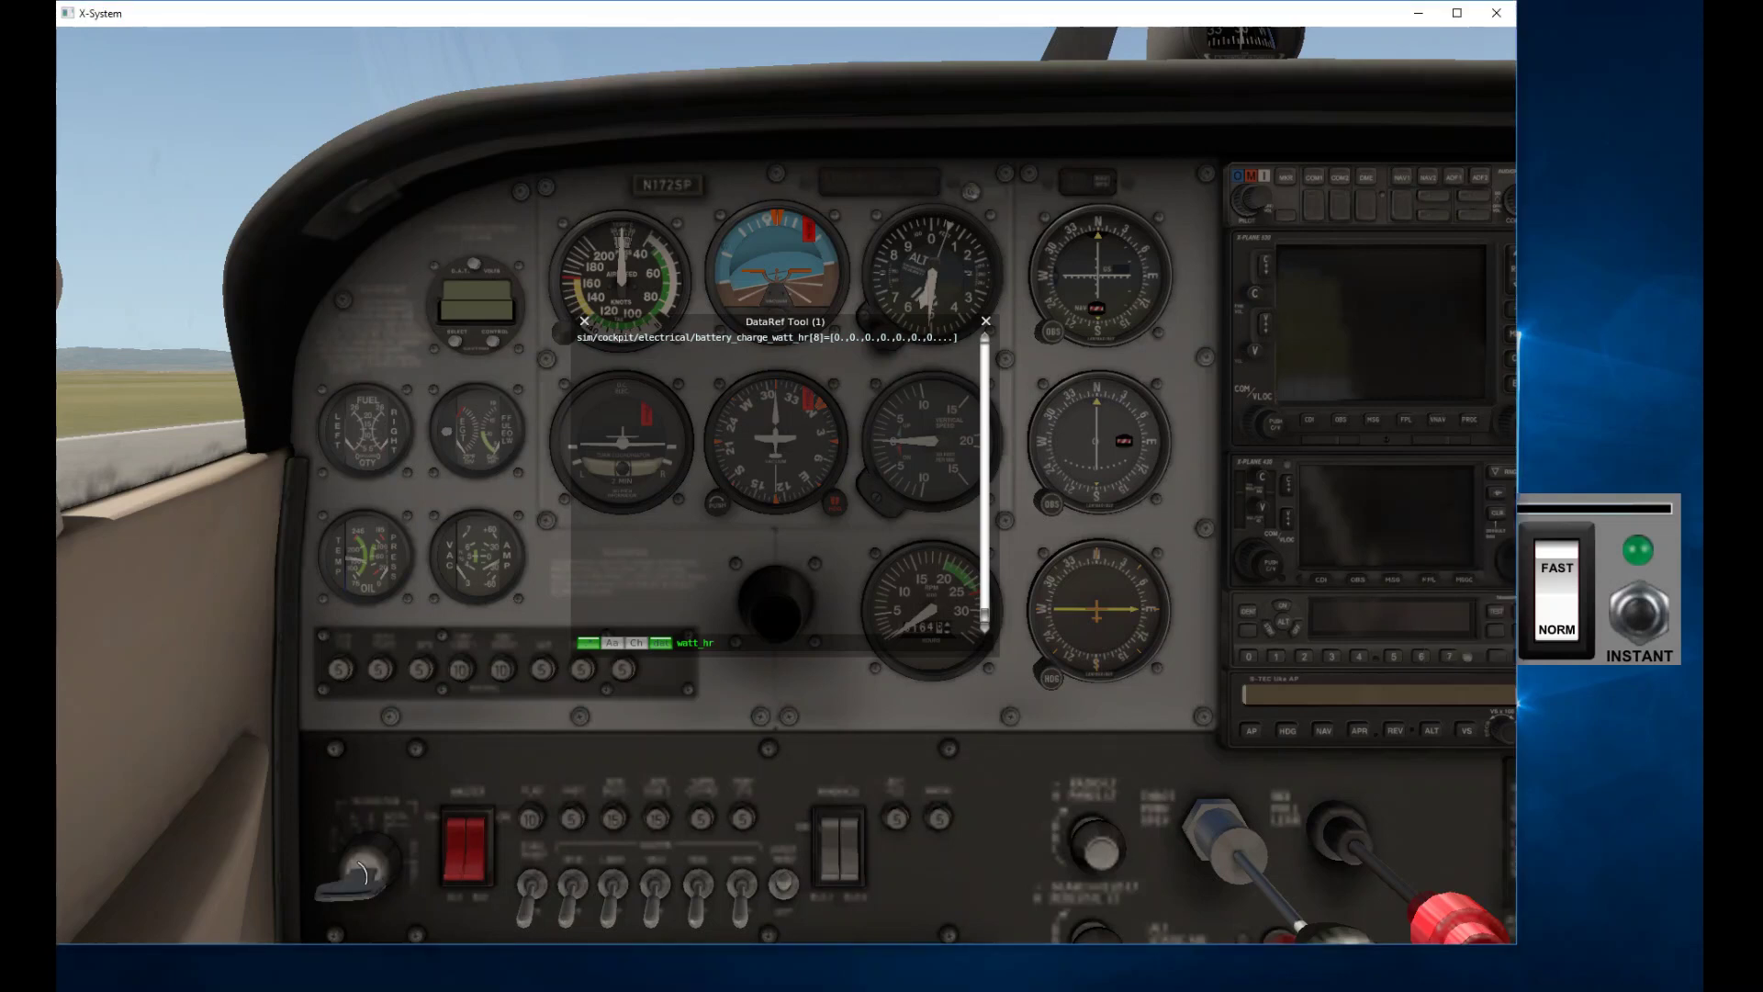
# Step: Turn the ignition key a few times on the flat battery, then expand the X-System charger panel
pyautogui.click(361, 874)
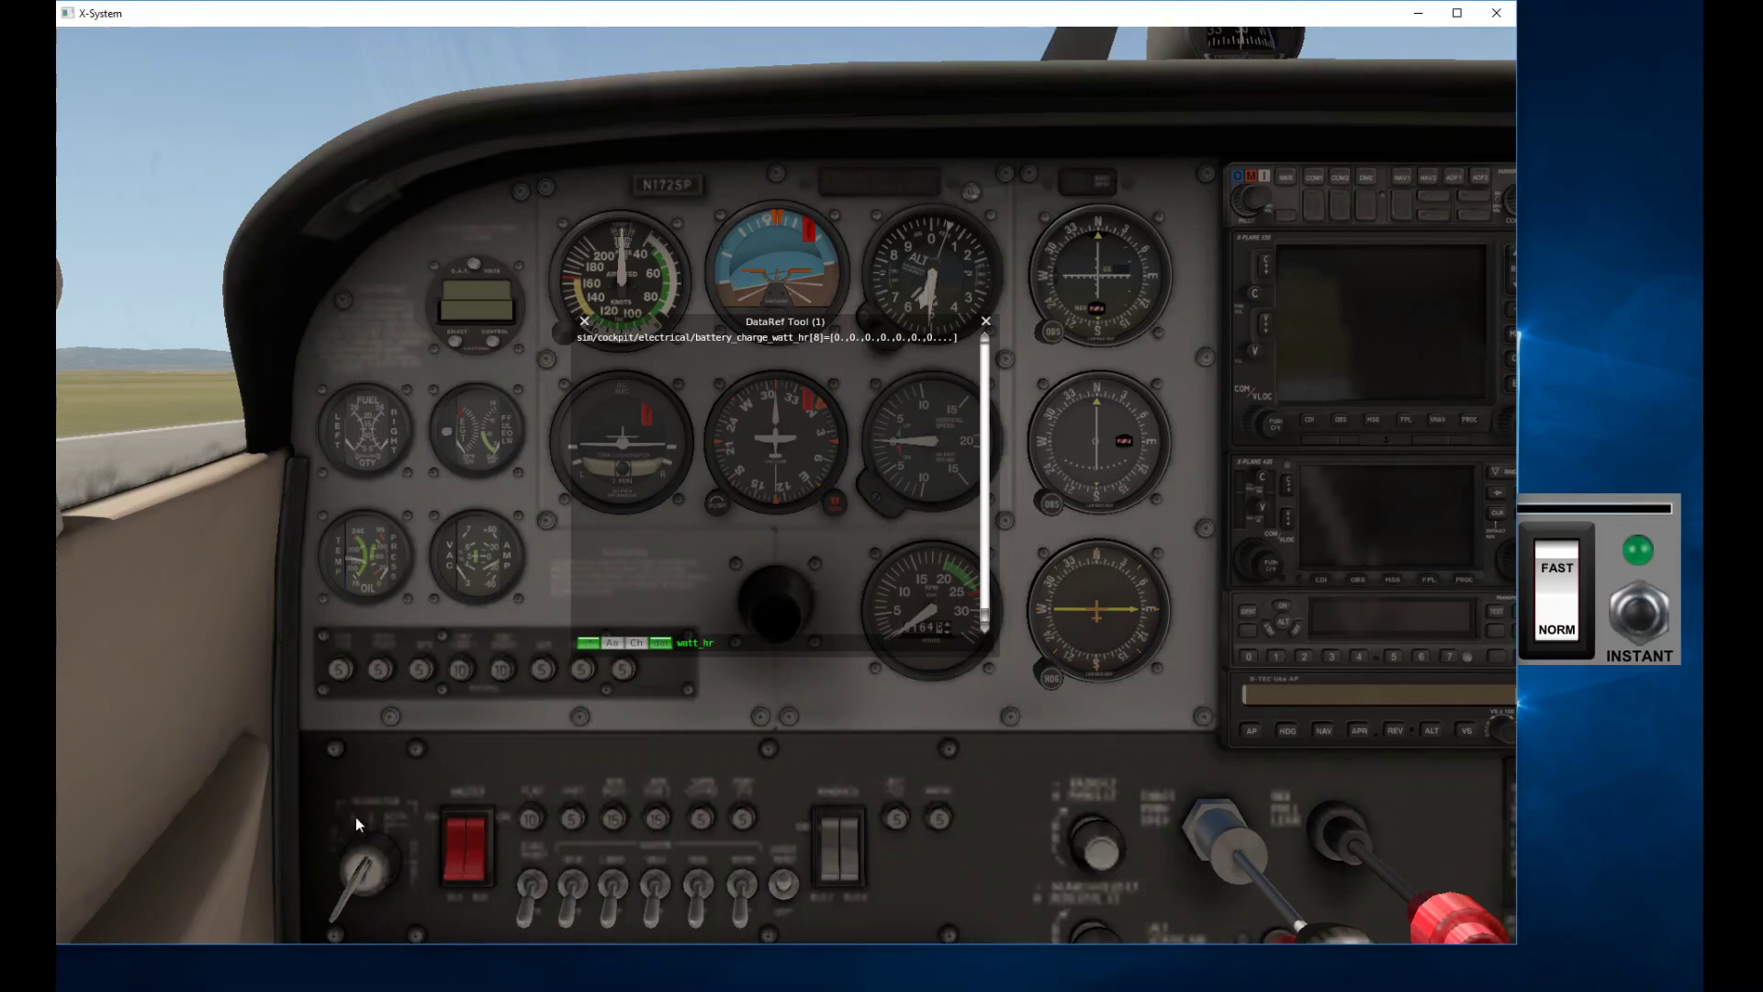
pyautogui.click(364, 879)
pyautogui.click(365, 879)
pyautogui.click(1666, 560)
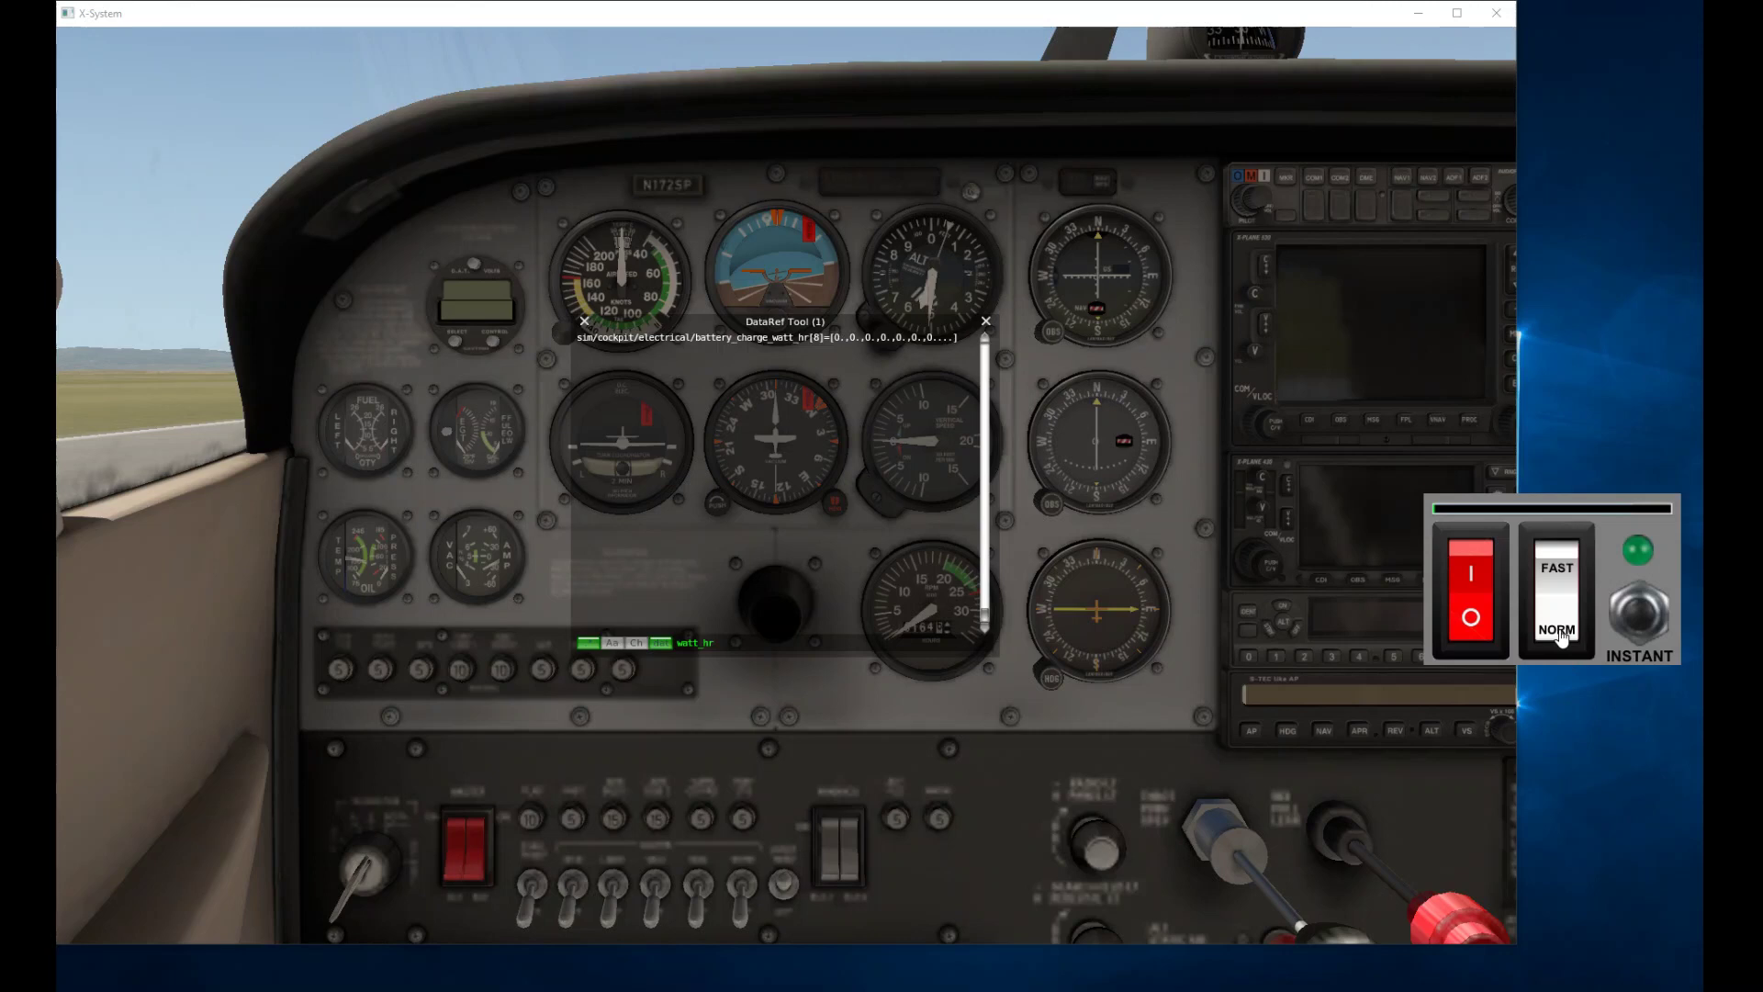
# Step: Flip the charger's red I/O rocker to I so the battery starts charging
pyautogui.click(1475, 570)
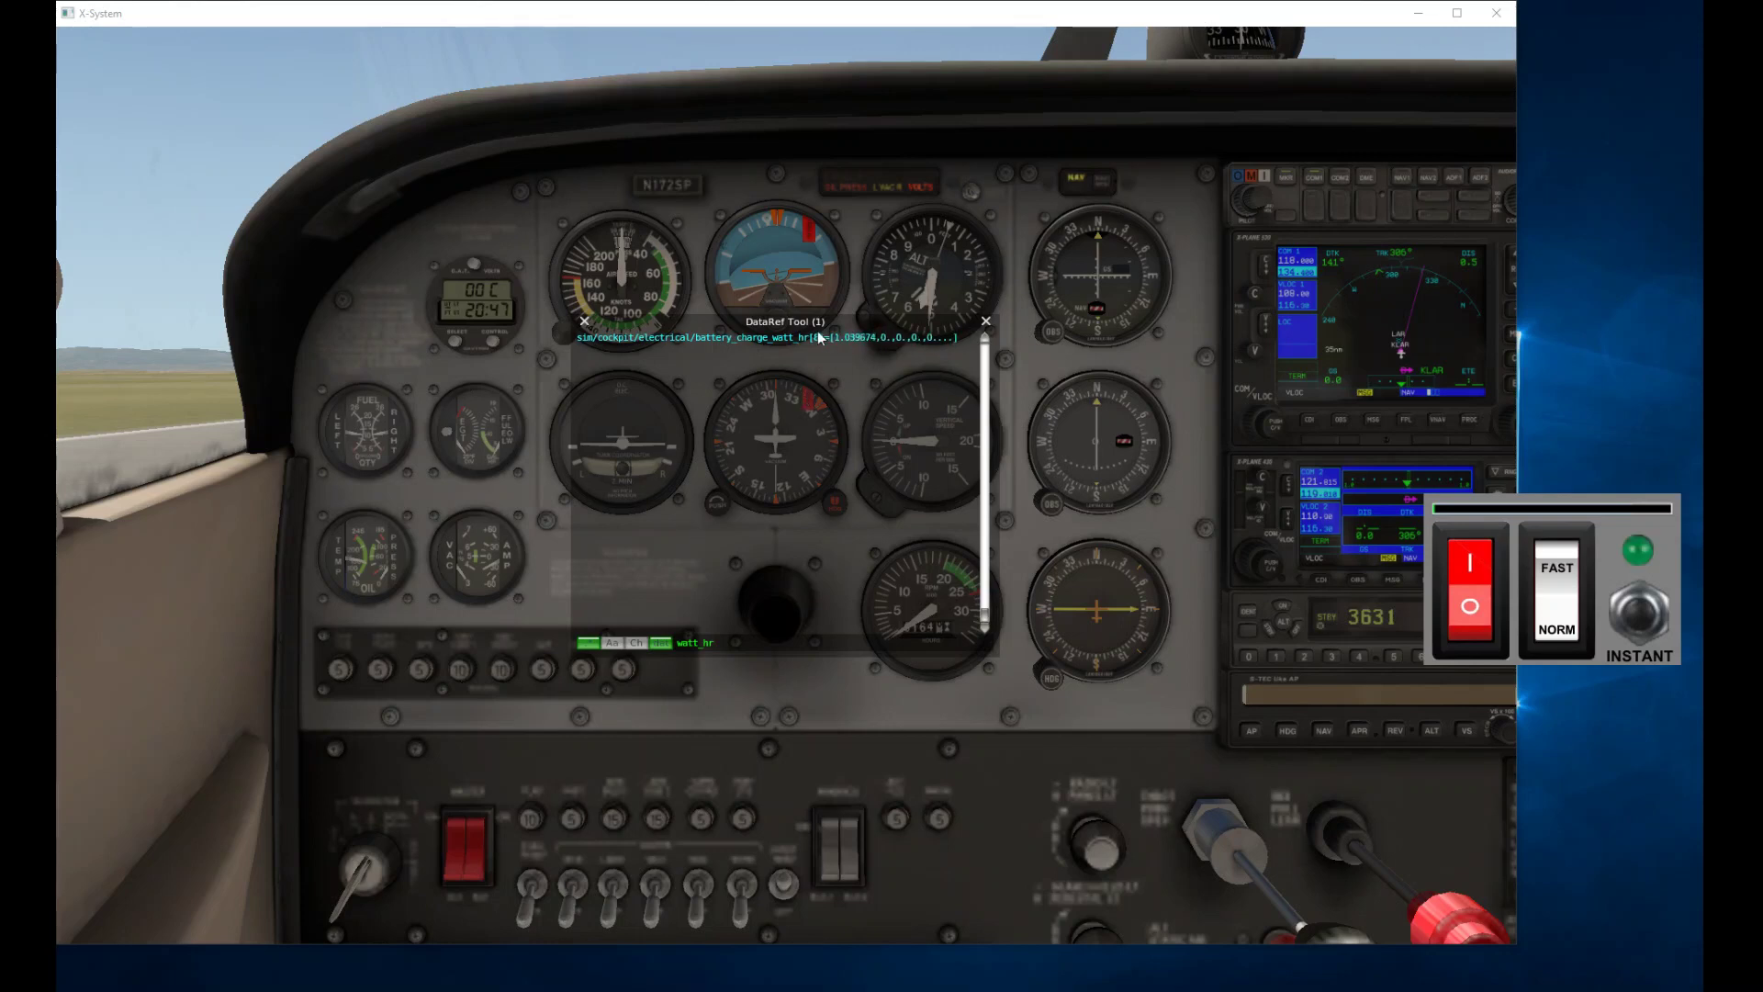
# Step: Set the charger to FAST, then use INSTANT to fill the battery to about 240 Wh
pyautogui.click(1556, 578)
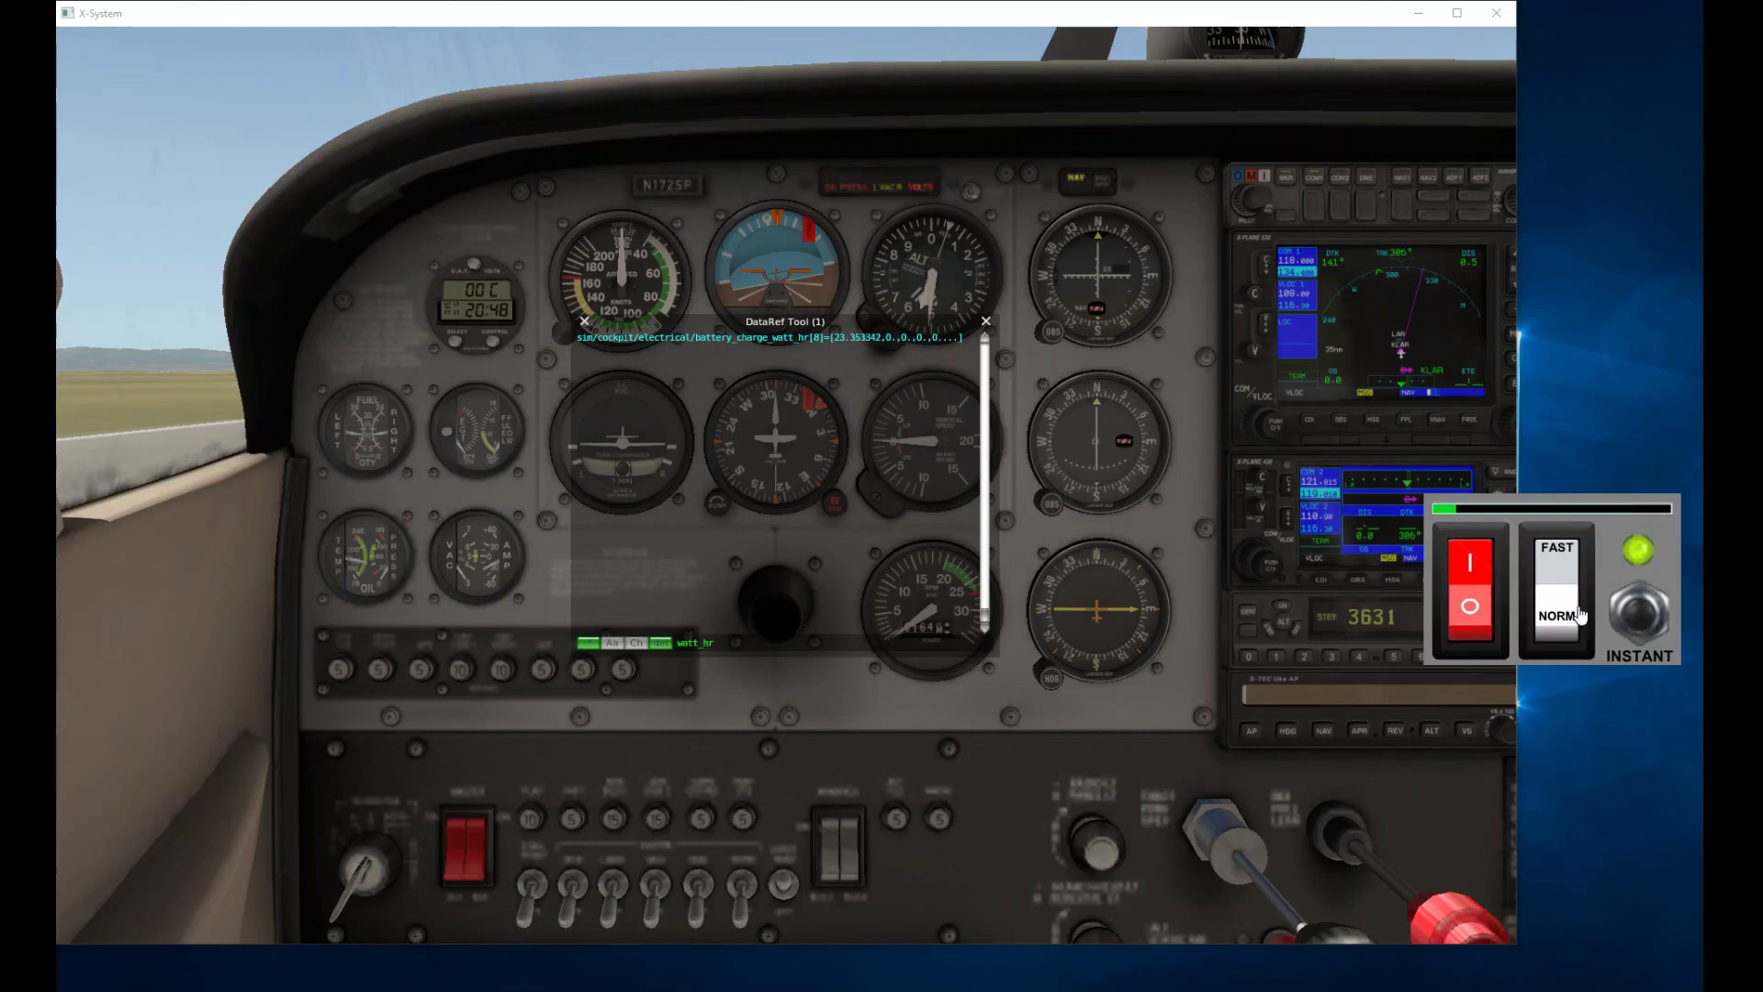
pyautogui.click(1640, 617)
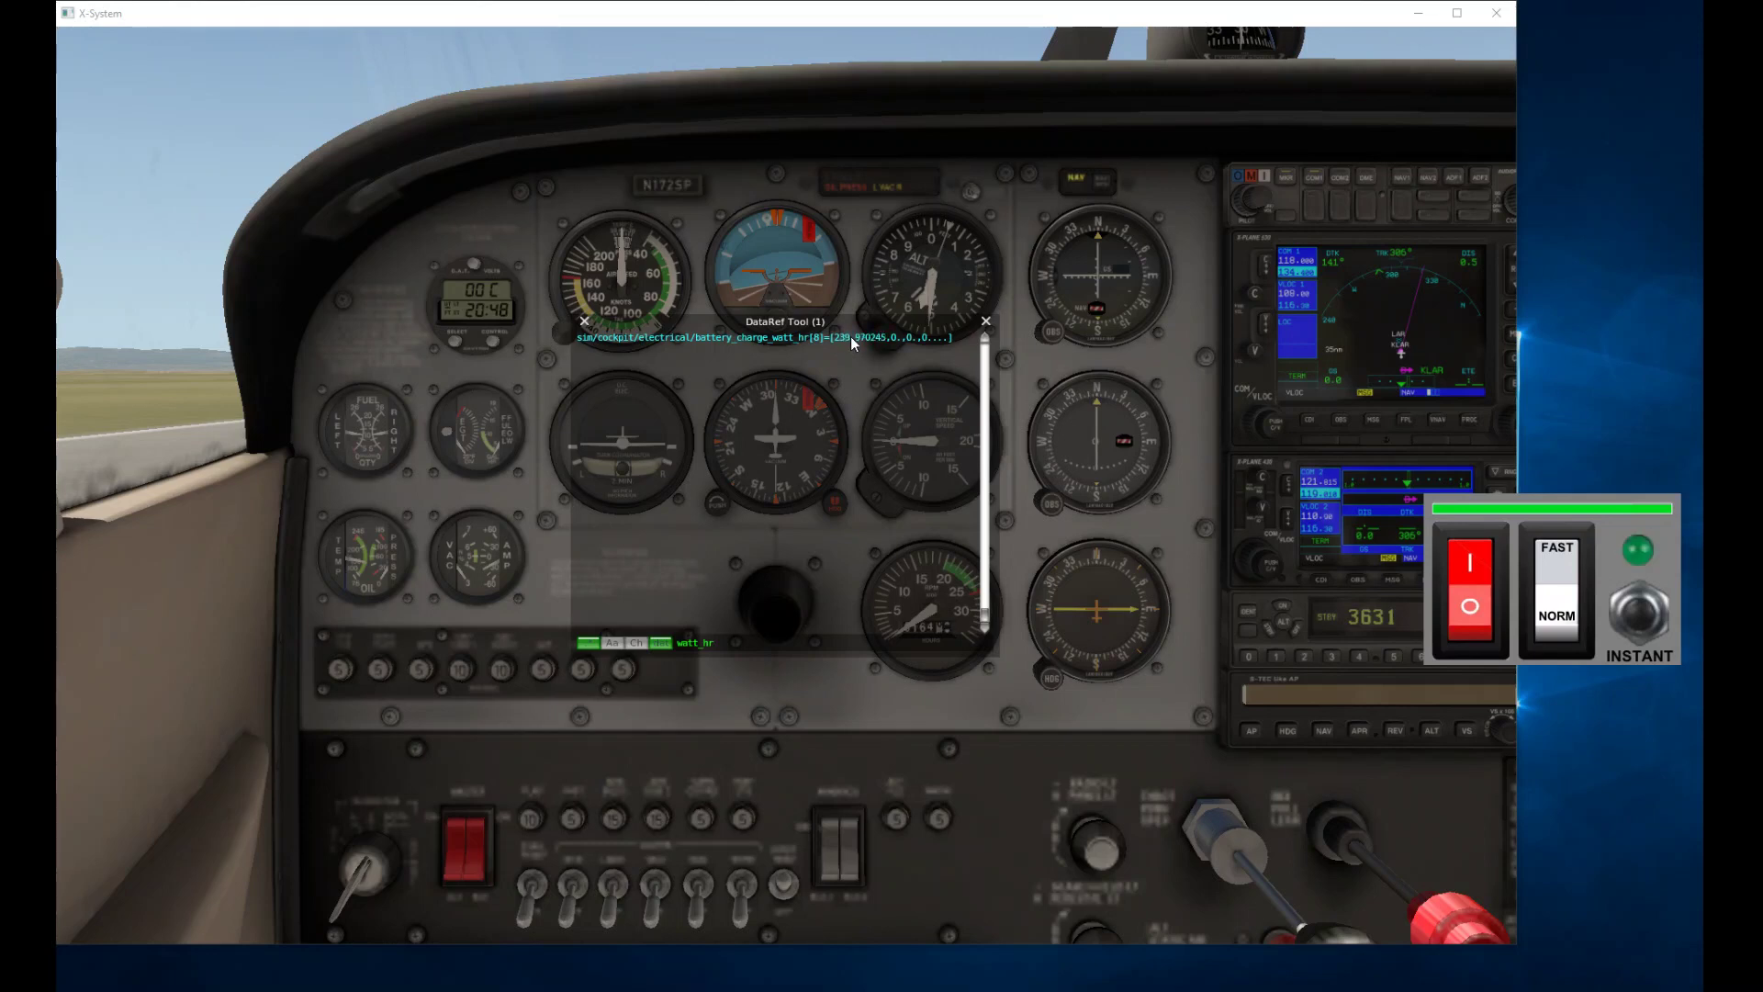
# Step: Flip the I/O rocker to O and back to I, leaving the battery at 240 Wh
pyautogui.click(1472, 630)
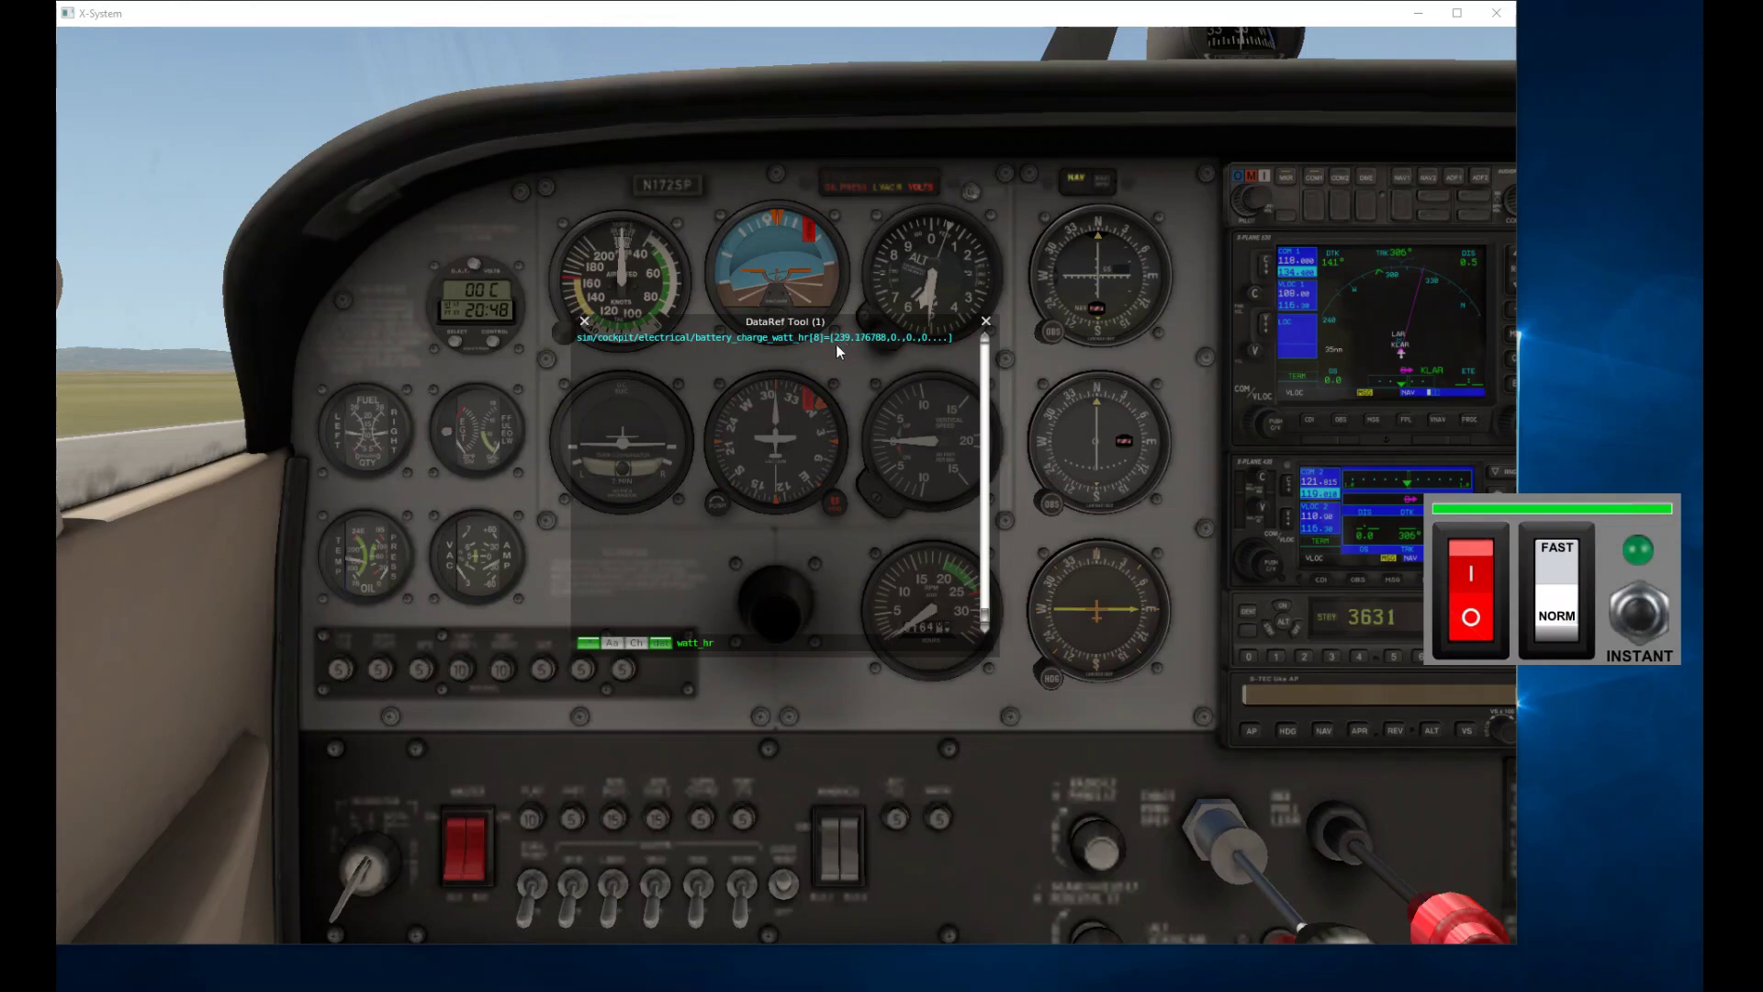
pyautogui.click(1475, 568)
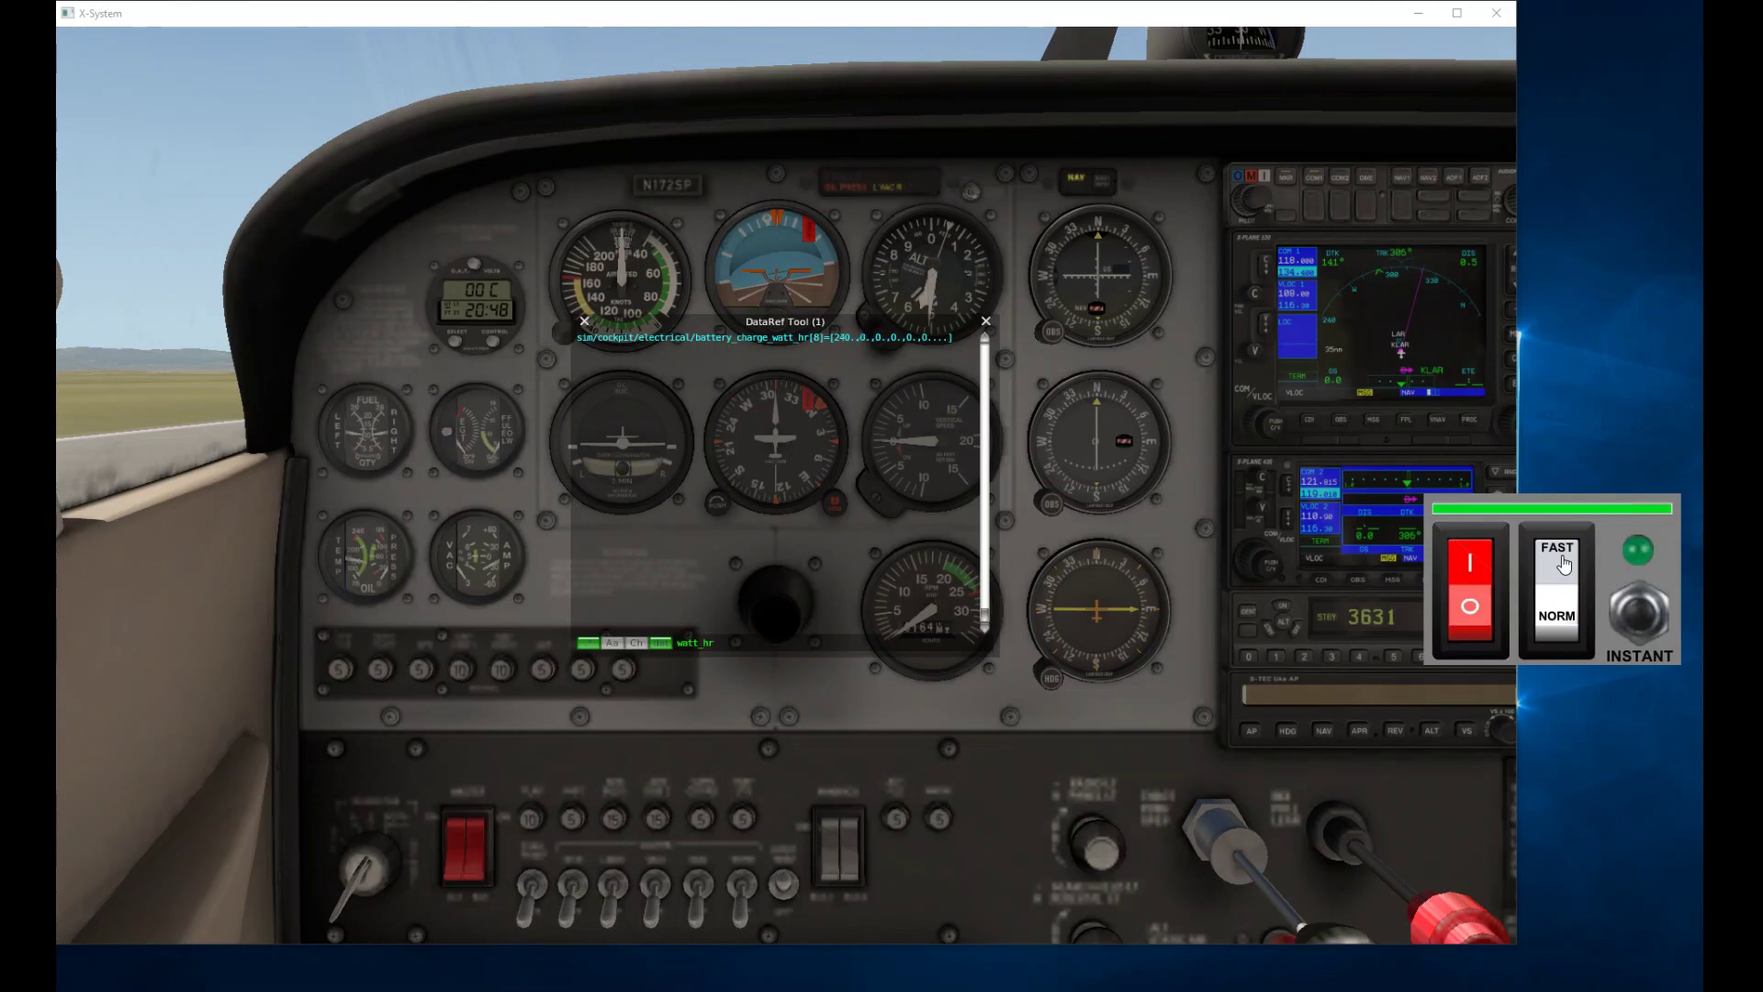